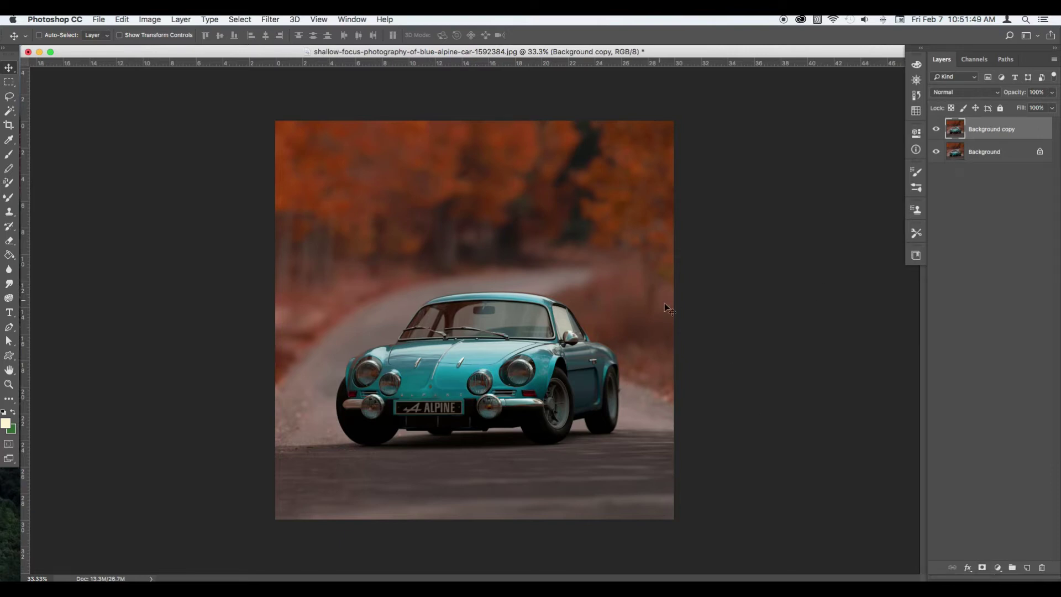
Add a Levels adjustment layer with black input 26 and midtones 0.60.
{"action": "left_click", "coordinate": [997, 567]}
{"action": "left_click", "coordinate": [989, 426]}
{"action": "mouse_move", "coordinate": [740, 243]}
{"action": "left_mouse_down"}
{"action": "mouse_move", "coordinate": [838, 243]}
{"action": "mouse_move", "coordinate": [785, 226]}
{"action": "left_mouse_up"}
Add a low-saturation Hue/Saturation layer, invert its mask to black, and erase near the headlights.
{"action": "left_click", "coordinate": [997, 567]}
{"action": "left_click", "coordinate": [1025, 468]}
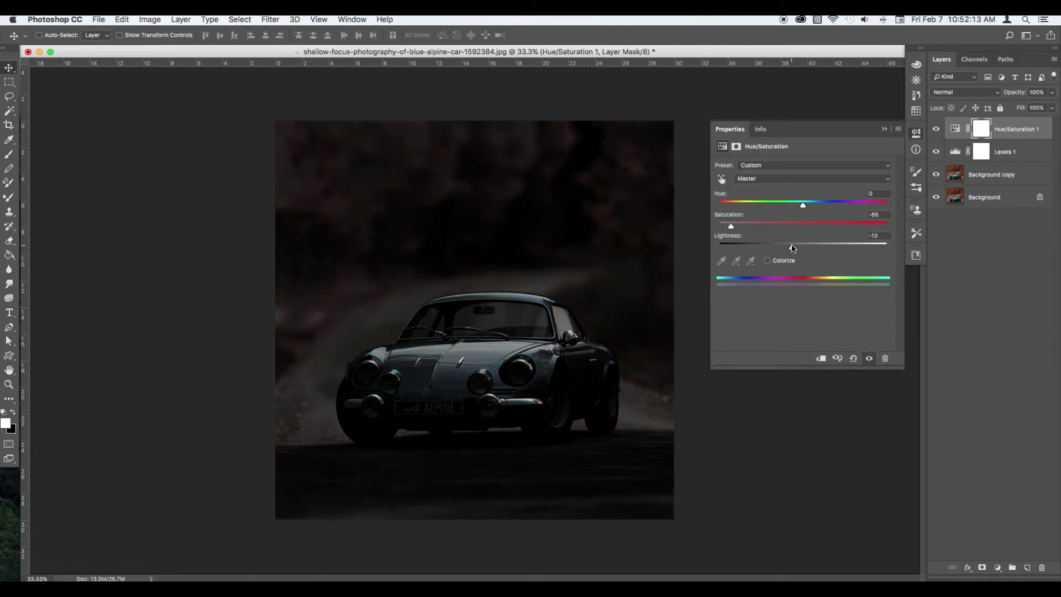
{"action": "left_click", "coordinate": [981, 129]}
{"action": "key", "text": "ctrl+i"}
{"action": "key", "text": "e"}
{"action": "left_click_drag", "start_coordinate": [459, 366], "coordinate": [372, 386]}
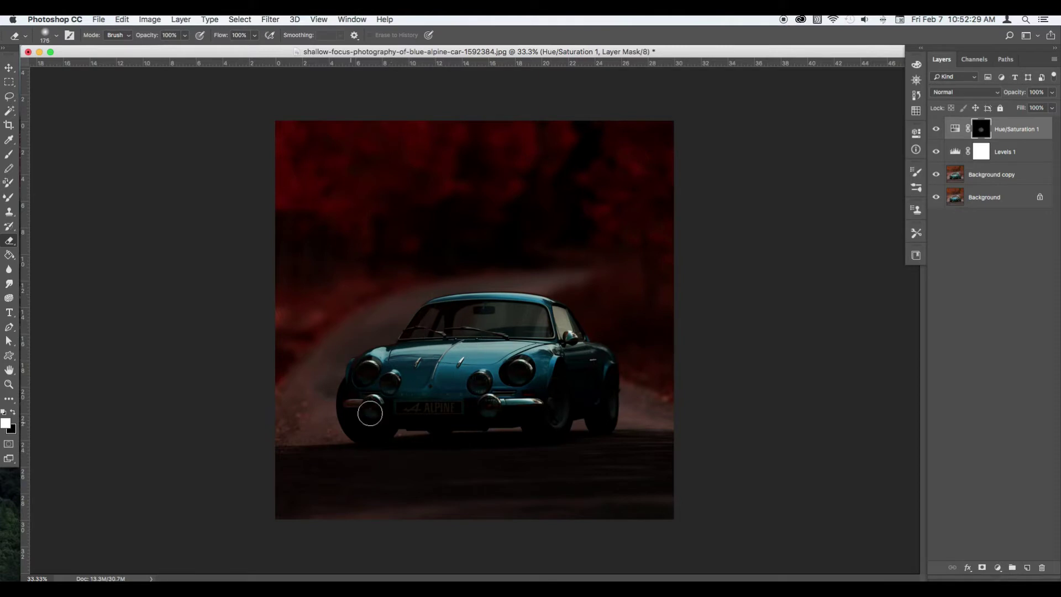
Paint white on the Levels 1 mask over the car's front, hood and headlights.
{"action": "key", "text": "b"}
{"action": "left_click", "coordinate": [980, 151]}
{"action": "mouse_move", "coordinate": [486, 331]}
{"action": "left_mouse_down"}
{"action": "mouse_move", "coordinate": [437, 399]}
{"action": "mouse_move", "coordinate": [596, 385]}
{"action": "mouse_move", "coordinate": [585, 369]}
{"action": "mouse_move", "coordinate": [387, 354]}
{"action": "mouse_move", "coordinate": [354, 425]}
{"action": "mouse_move", "coordinate": [527, 428]}
{"action": "mouse_move", "coordinate": [343, 442]}
{"action": "mouse_move", "coordinate": [607, 437]}
{"action": "mouse_move", "coordinate": [342, 430]}
{"action": "left_mouse_up"}
{"action": "key", "text": "x"}
{"action": "key", "text": "x"}
{"action": "scroll", "coordinate": [338, 420], "scroll_direction": "up", "scroll_amount": 5, "text": "alt"}
{"action": "scroll", "coordinate": [142, 242], "scroll_direction": "down", "scroll_amount": 1}
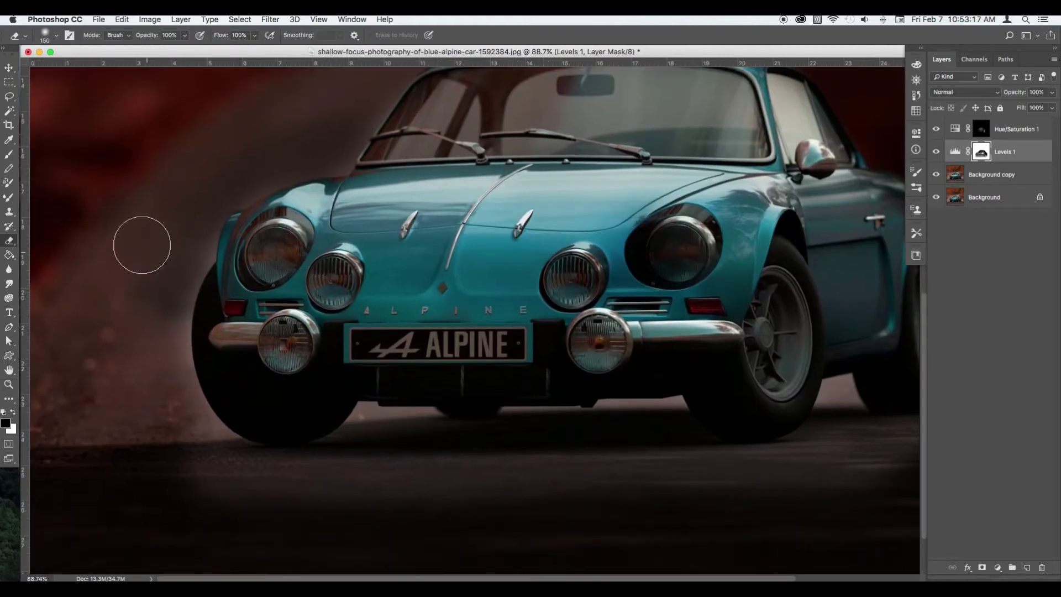
{"action": "key", "text": "bracketleft"}
{"action": "key", "text": "bracketleft"}
{"action": "key", "text": "bracketleft"}
Paint the Levels mask white along the car's left edge, hood, roof line, door and fender.
{"action": "key", "text": "x"}
{"action": "left_click_drag", "start_coordinate": [185, 246], "coordinate": [183, 379]}
{"action": "key", "text": "x"}
{"action": "mouse_move", "coordinate": [318, 298]}
{"action": "left_mouse_down"}
{"action": "mouse_move", "coordinate": [458, 280]}
{"action": "mouse_move", "coordinate": [756, 269]}
{"action": "left_mouse_up"}
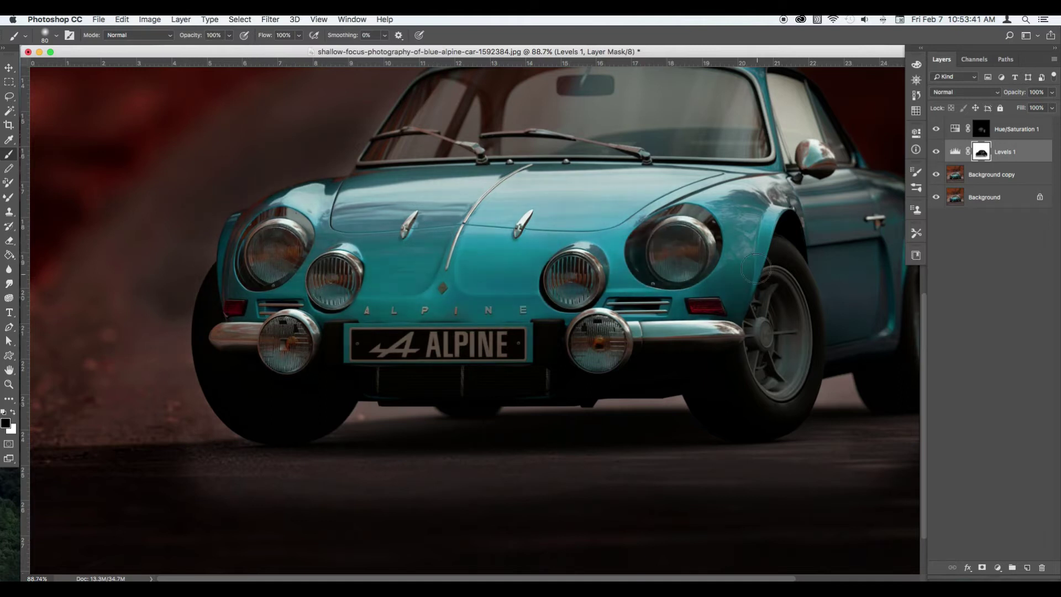
{"action": "scroll", "coordinate": [475, 309], "scroll_direction": "up", "scroll_amount": 5}
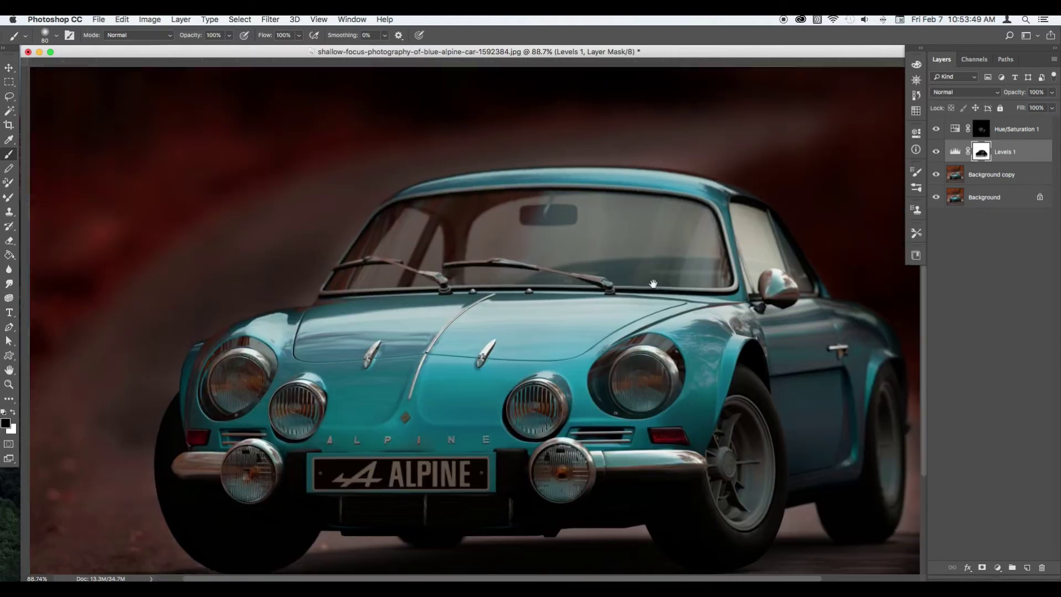
{"action": "left_click_drag", "start_coordinate": [481, 175], "coordinate": [746, 318]}
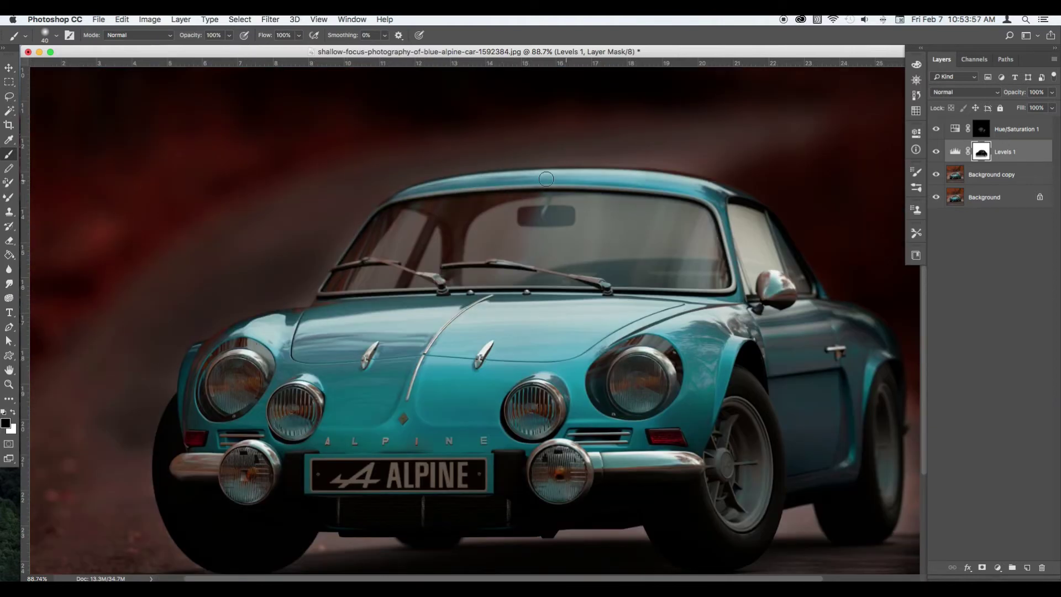
{"action": "key", "text": "bracketright"}
{"action": "left_click_drag", "start_coordinate": [829, 337], "coordinate": [870, 359]}
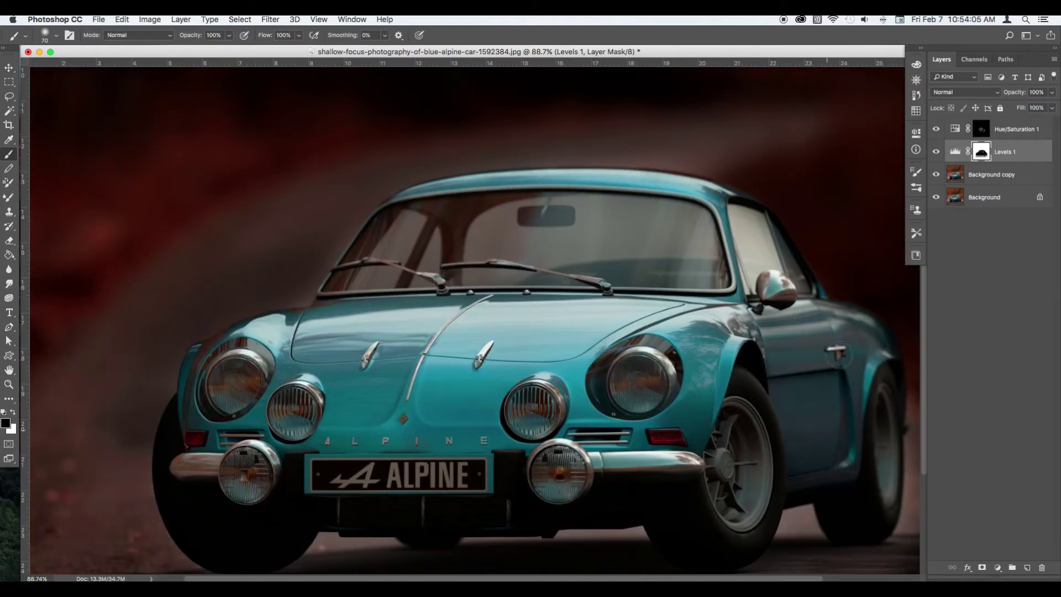
Paint black over the windshield and side window on the Levels mask.
{"action": "key", "text": "x"}
{"action": "mouse_move", "coordinate": [636, 224]}
{"action": "left_mouse_down"}
{"action": "mouse_move", "coordinate": [447, 210]}
{"action": "mouse_move", "coordinate": [420, 260]}
{"action": "mouse_move", "coordinate": [525, 279]}
{"action": "mouse_move", "coordinate": [596, 277]}
{"action": "mouse_move", "coordinate": [698, 238]}
{"action": "mouse_move", "coordinate": [556, 201]}
{"action": "mouse_move", "coordinate": [685, 224]}
{"action": "left_mouse_up"}
{"action": "mouse_move", "coordinate": [348, 279]}
{"action": "left_mouse_down"}
{"action": "mouse_move", "coordinate": [390, 278]}
{"action": "mouse_move", "coordinate": [378, 242]}
{"action": "left_mouse_up"}
{"action": "left_click_drag", "start_coordinate": [463, 234], "coordinate": [575, 281]}
{"action": "mouse_move", "coordinate": [756, 237]}
{"action": "left_mouse_down"}
{"action": "mouse_move", "coordinate": [746, 243]}
{"action": "mouse_move", "coordinate": [773, 271]}
{"action": "left_mouse_up"}
{"action": "key", "text": "alt+bracketright"}
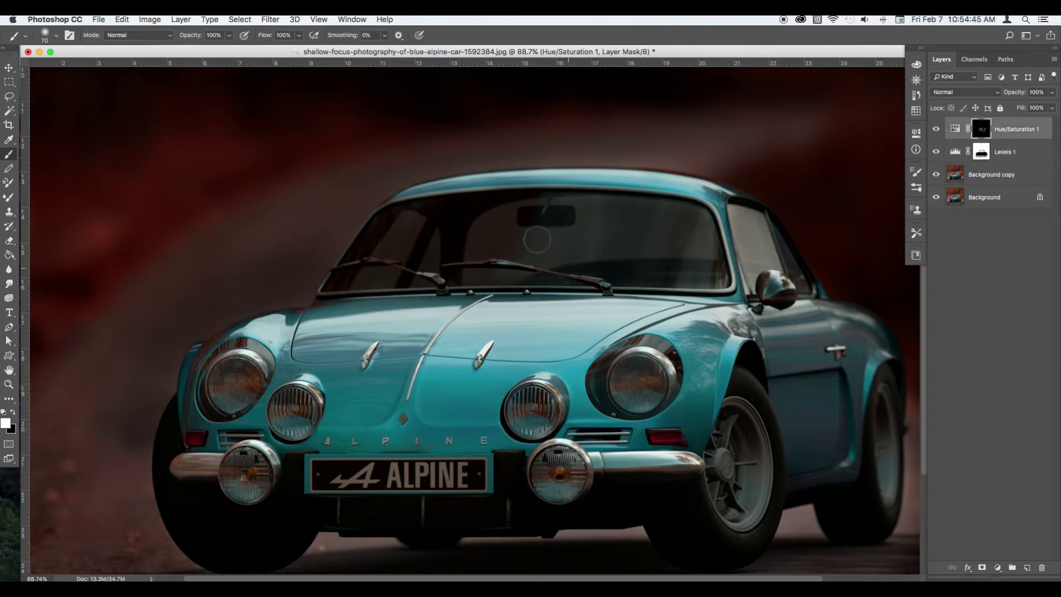
Paint white on the Hue/Saturation 1 mask over the forest background to remove its red tint.
{"action": "key", "text": "ctrl+0"}
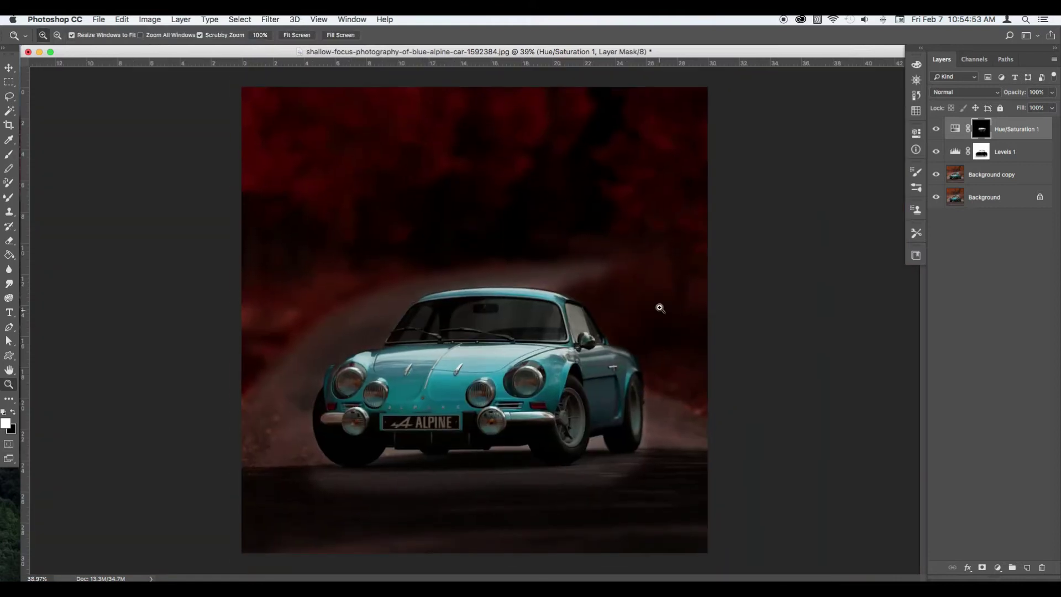
{"action": "key", "text": "alt+bracketleft"}
{"action": "key", "text": "bracketright"}
{"action": "key", "text": "bracketright"}
{"action": "key", "text": "bracketright"}
{"action": "key", "text": "bracketright"}
{"action": "key", "text": "bracketright"}
{"action": "mouse_move", "coordinate": [232, 508]}
{"action": "left_mouse_down"}
{"action": "mouse_move", "coordinate": [627, 486]}
{"action": "mouse_move", "coordinate": [244, 529]}
{"action": "left_mouse_up"}
{"action": "key", "text": "ctrl+z"}
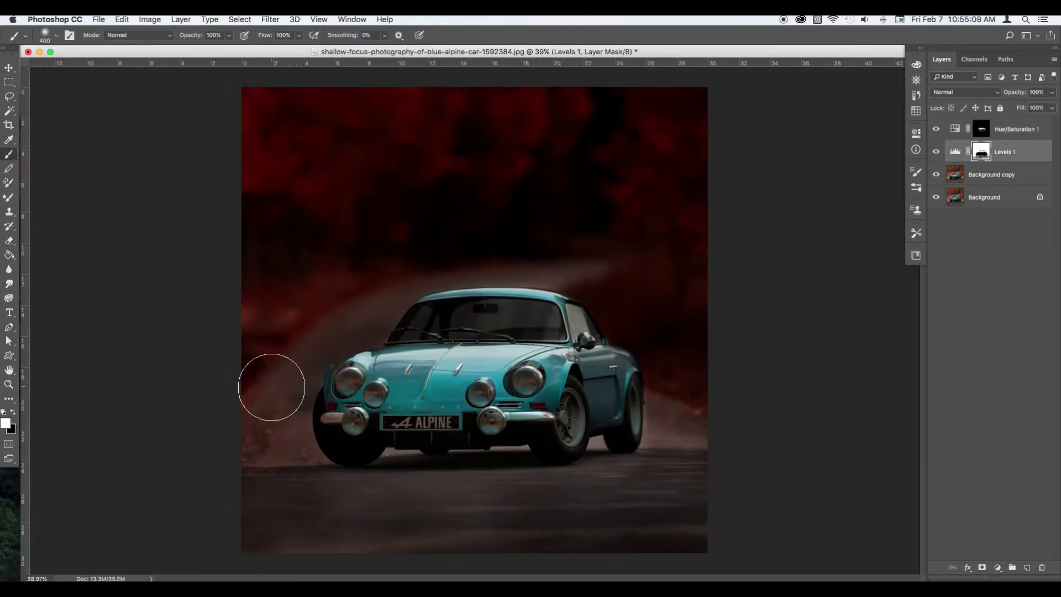
{"action": "key", "text": "alt+bracketright"}
{"action": "mouse_move", "coordinate": [307, 149]}
{"action": "left_mouse_down"}
{"action": "mouse_move", "coordinate": [272, 332]}
{"action": "mouse_move", "coordinate": [280, 408]}
{"action": "left_mouse_up"}
{"action": "mouse_move", "coordinate": [492, 447]}
{"action": "left_mouse_down"}
{"action": "mouse_move", "coordinate": [674, 355]}
{"action": "mouse_move", "coordinate": [549, 244]}
{"action": "mouse_move", "coordinate": [703, 161]}
{"action": "mouse_move", "coordinate": [613, 108]}
{"action": "left_mouse_up"}
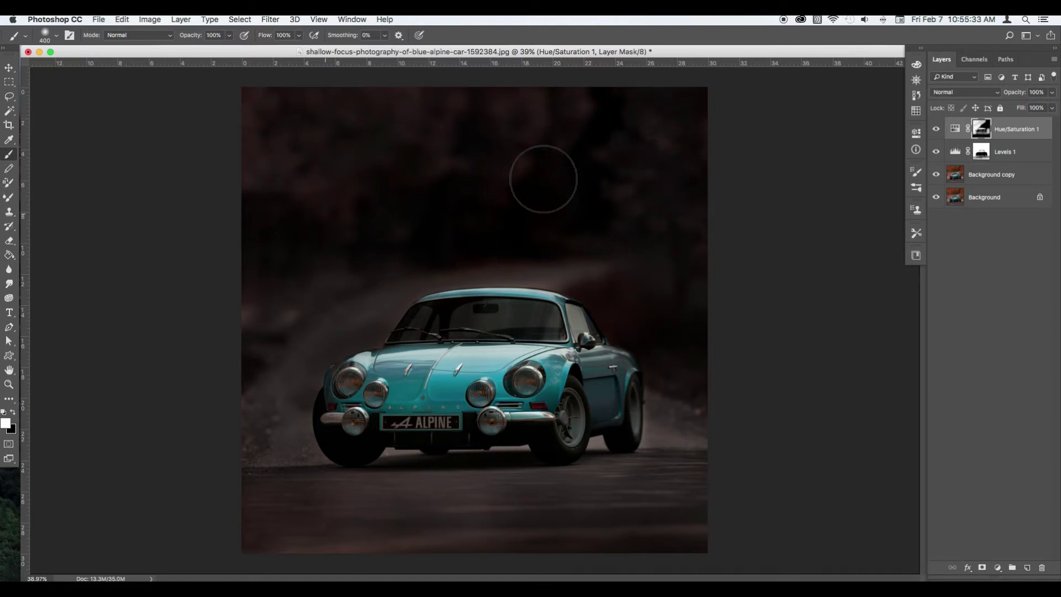
Set the Levels black input to 27 and paint the car body white on its mask.
{"action": "key", "text": "v"}
{"action": "left_click", "coordinate": [954, 153]}
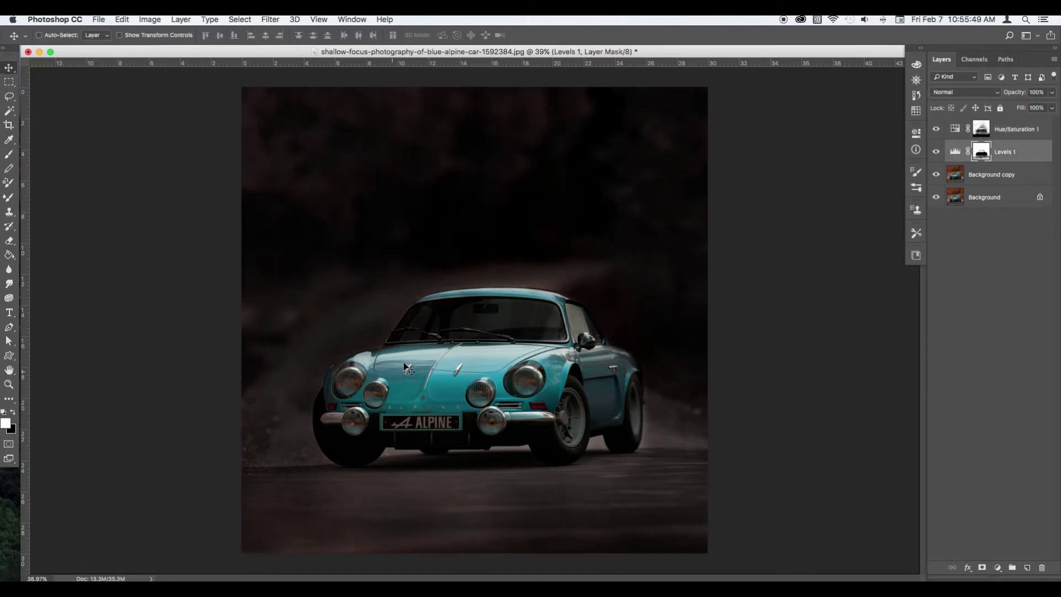
{"action": "key", "text": "b"}
{"action": "key", "text": "bracketleft"}
{"action": "key", "text": "x"}
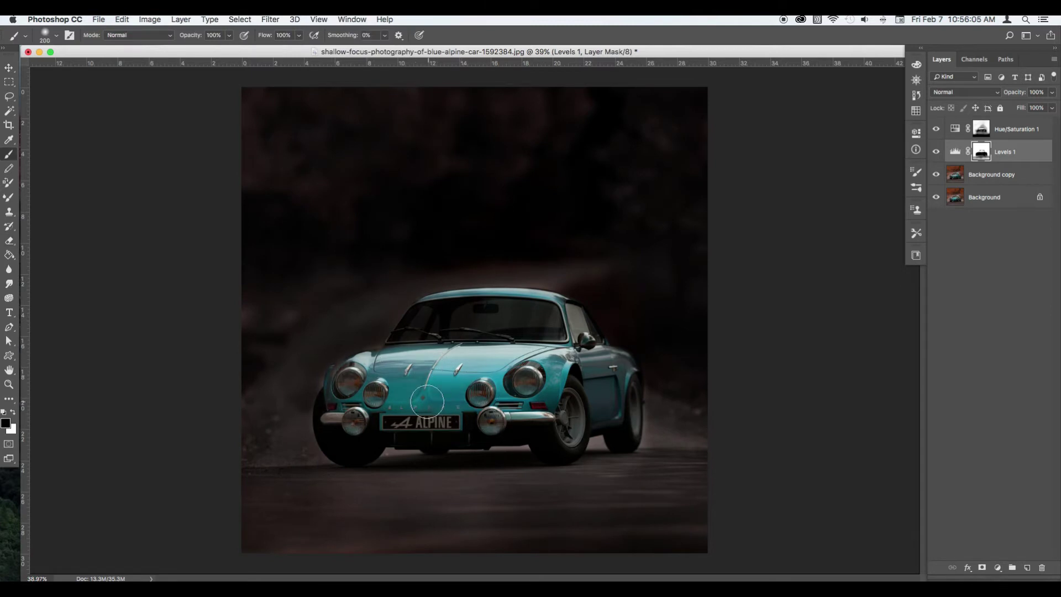
{"action": "mouse_move", "coordinate": [388, 366]}
{"action": "left_mouse_down"}
{"action": "mouse_move", "coordinate": [453, 381]}
{"action": "mouse_move", "coordinate": [607, 386]}
{"action": "mouse_move", "coordinate": [376, 398]}
{"action": "mouse_move", "coordinate": [317, 367]}
{"action": "left_mouse_up"}
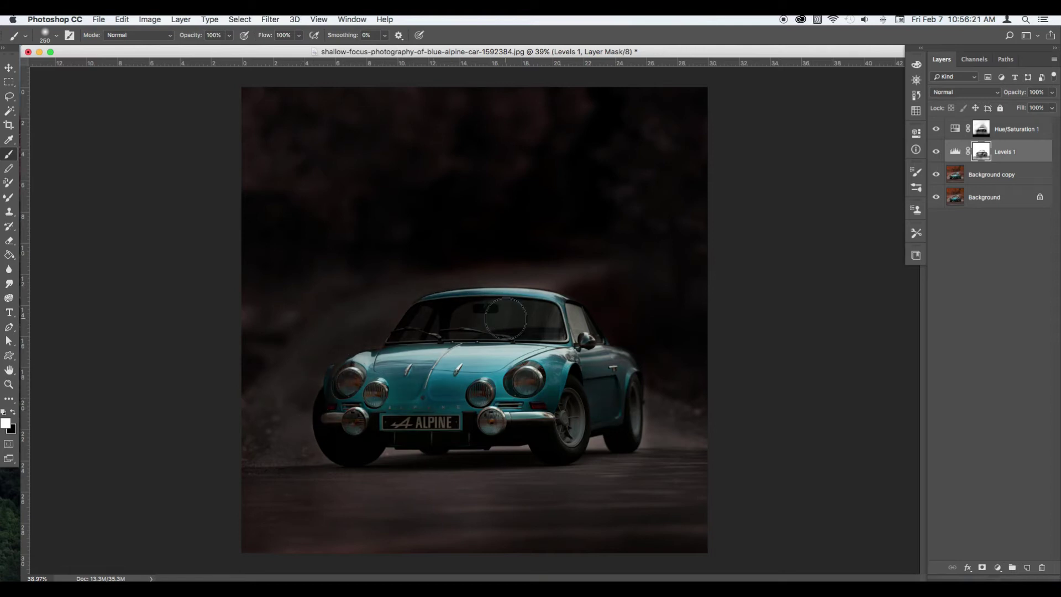
{"action": "key", "text": "x"}
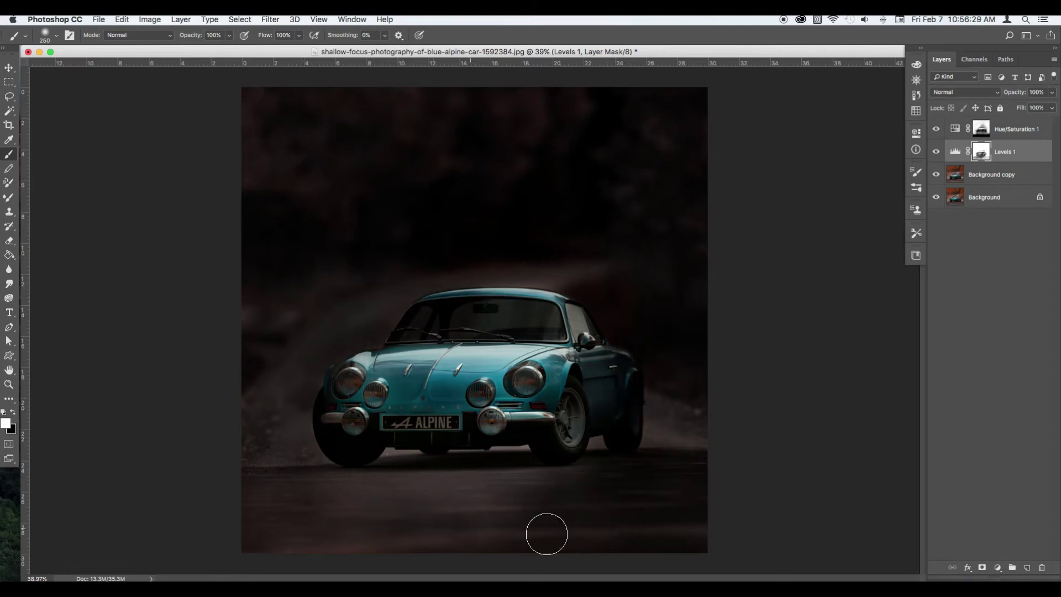
On a new layer, paint cream #ffeea8 glows over both headlights.
{"action": "key", "text": "x"}
{"action": "key", "text": "v"}
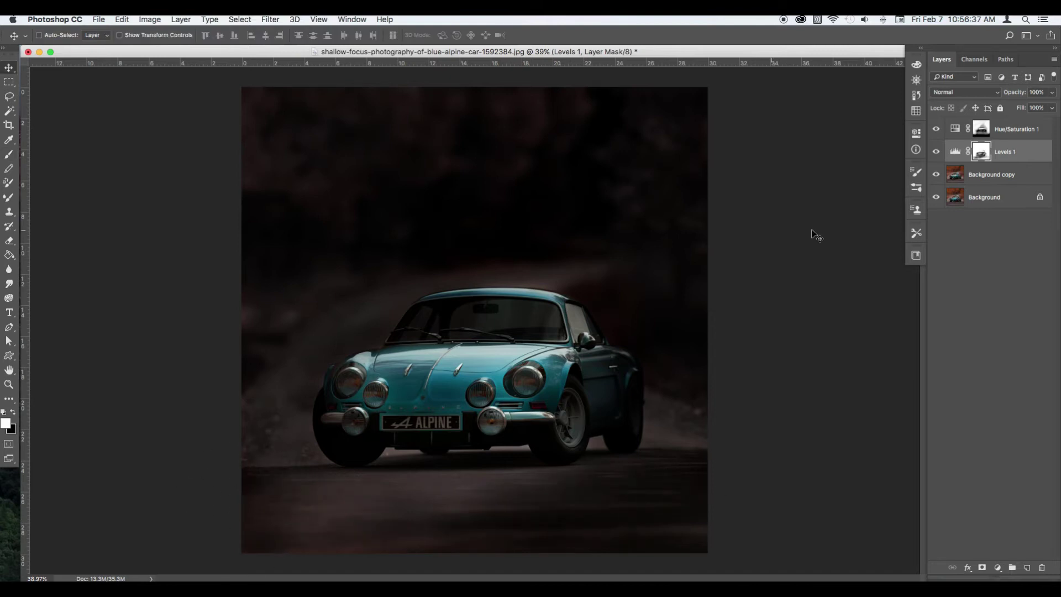
{"action": "left_click", "coordinate": [1022, 129]}
{"action": "left_click", "coordinate": [1026, 567]}
{"action": "key", "text": "i"}
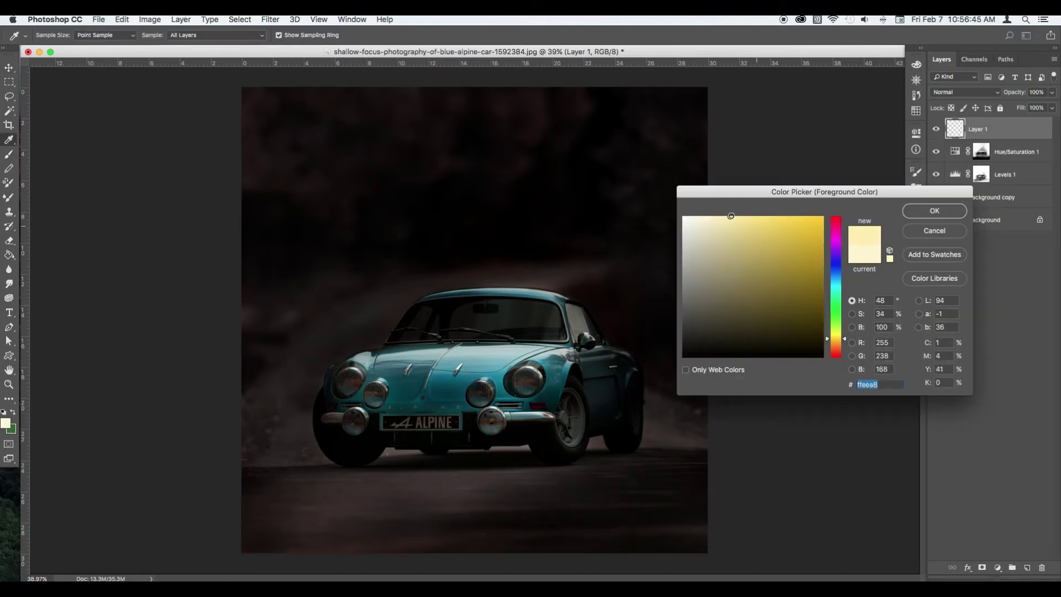
{"action": "key", "text": "Return"}
{"action": "key", "text": "b"}
{"action": "left_click_drag", "start_coordinate": [525, 381], "coordinate": [525, 383]}
{"action": "key", "text": "bracketleft"}
{"action": "left_click_drag", "start_coordinate": [348, 384], "coordinate": [349, 382]}
{"action": "key", "text": "bracketright"}
{"action": "key", "text": "bracketright"}
{"action": "left_click", "coordinate": [524, 381]}
Set the headlight glow layer's blend mode to Lighten.
{"action": "left_click", "coordinate": [963, 92]}
{"action": "left_click", "coordinate": [956, 221]}
{"action": "left_click", "coordinate": [964, 92]}
{"action": "left_click", "coordinate": [946, 30]}
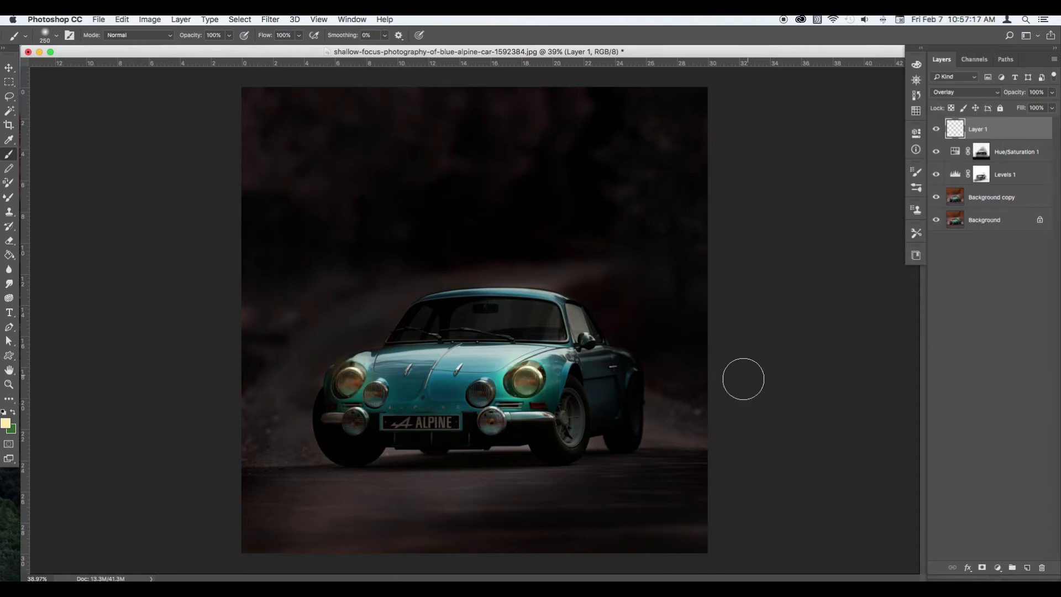
{"action": "left_click", "coordinate": [964, 92]}
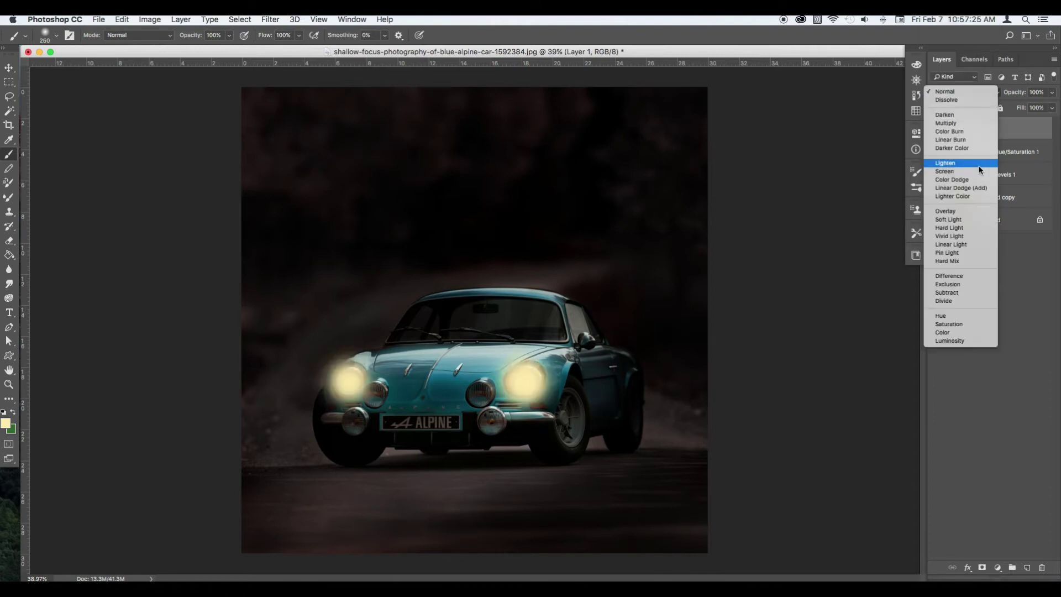
{"action": "left_click", "coordinate": [950, 169]}
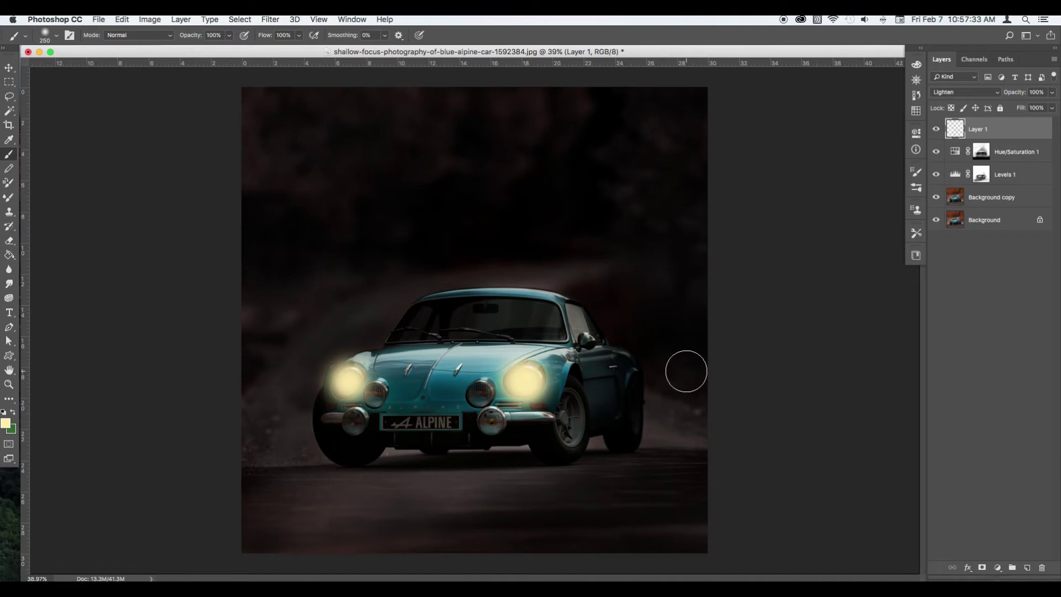
Hide the glow layer and draw an elliptical selection around the left headlight.
{"action": "left_click_drag", "start_coordinate": [9, 82], "coordinate": [56, 94]}
{"action": "key", "text": "super+comma"}
{"action": "left_click_drag", "start_coordinate": [334, 371], "coordinate": [362, 395]}
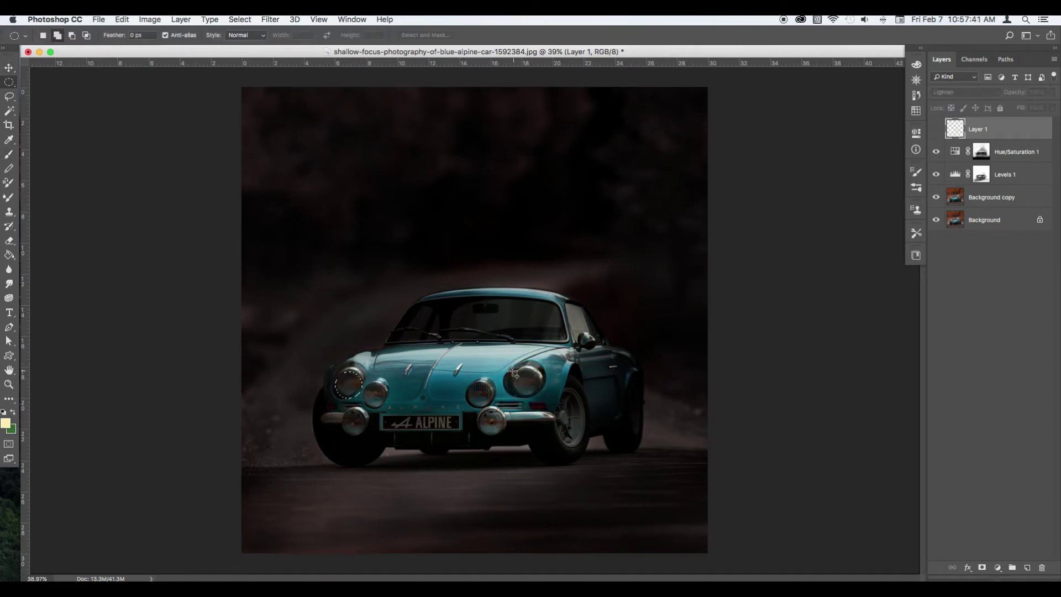
Fill the headlight selection with pale cream #fff9e1 on a new Layer 2.
{"action": "key", "text": "super+shift+alt+n"}
{"action": "key", "text": "g"}
{"action": "left_click", "coordinate": [6, 423]}
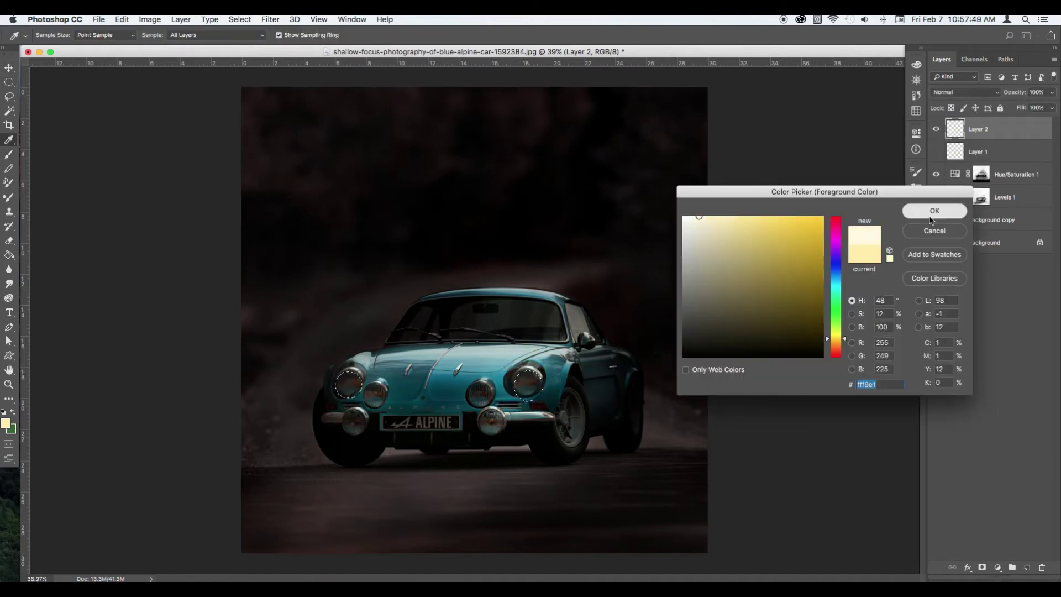
{"action": "left_click", "coordinate": [930, 209]}
{"action": "left_click", "coordinate": [479, 399]}
{"action": "key", "text": "v"}
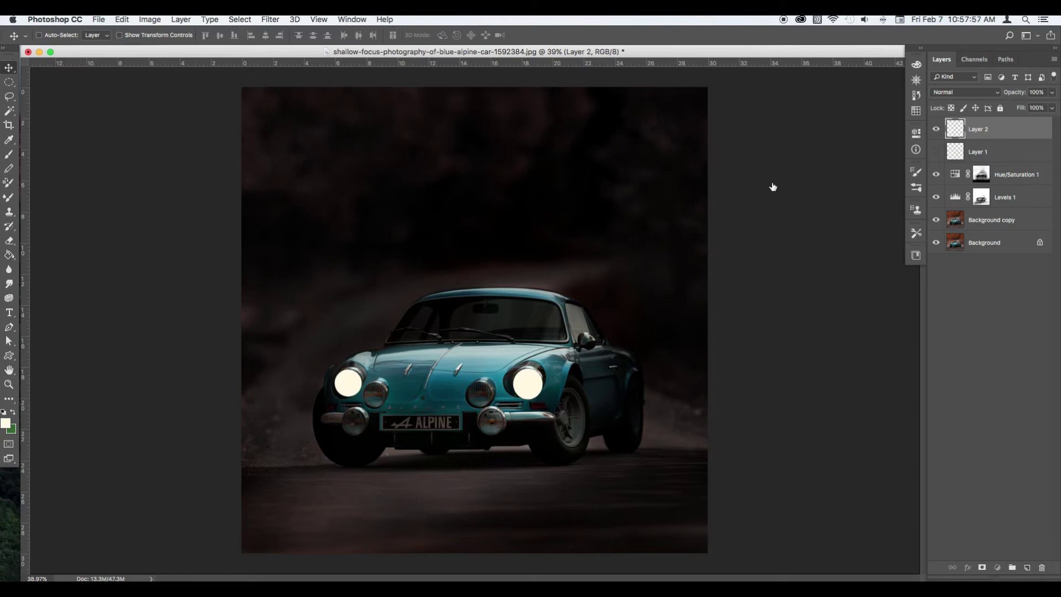
Give Layer 2 a yellow Outer Glow effect with size 106.
{"action": "double_click", "coordinate": [1022, 128]}
{"action": "left_click", "coordinate": [634, 204]}
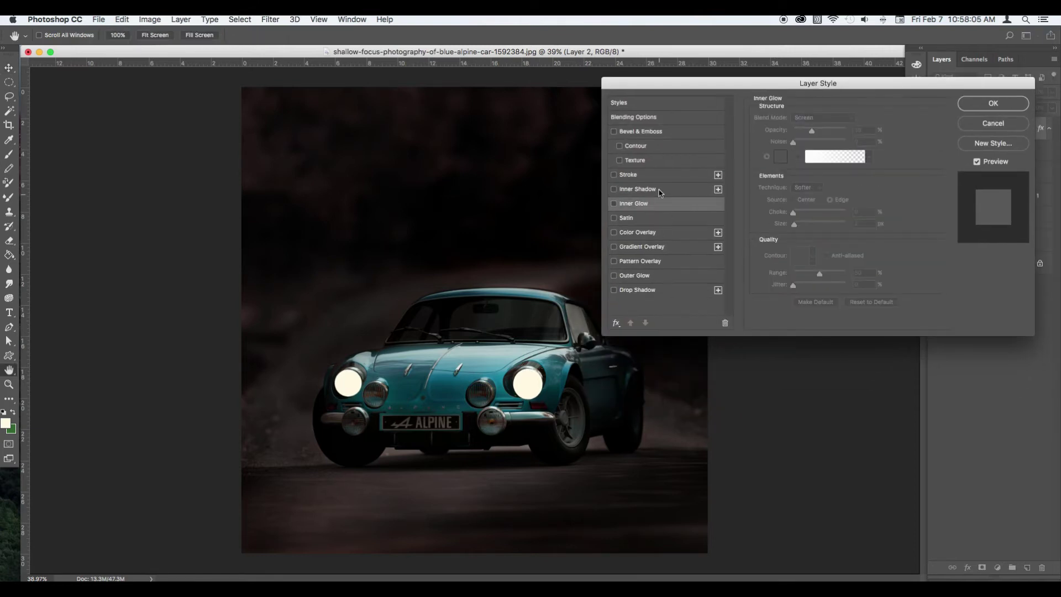
{"action": "left_click", "coordinate": [634, 275]}
{"action": "left_click", "coordinate": [780, 156]}
{"action": "left_click_drag", "start_coordinate": [837, 334], "coordinate": [837, 330]}
{"action": "left_click", "coordinate": [940, 209]}
{"action": "mouse_move", "coordinate": [794, 200]}
{"action": "left_mouse_down"}
{"action": "mouse_move", "coordinate": [818, 214]}
{"action": "mouse_move", "coordinate": [793, 200]}
{"action": "left_mouse_up"}
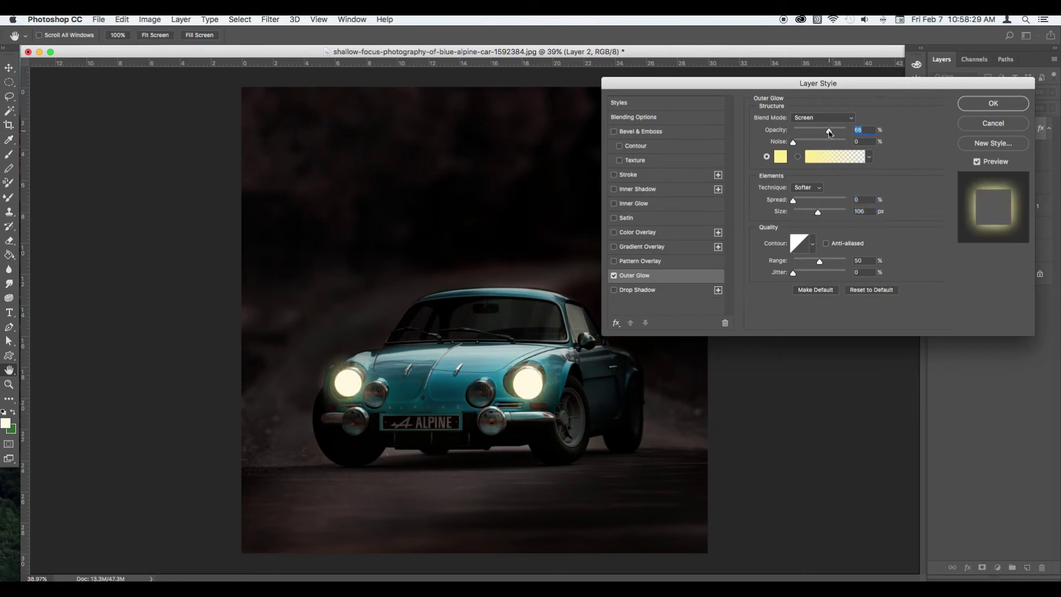
{"action": "left_click", "coordinate": [993, 103]}
{"action": "left_click", "coordinate": [989, 172]}
{"action": "left_click", "coordinate": [1047, 129]}
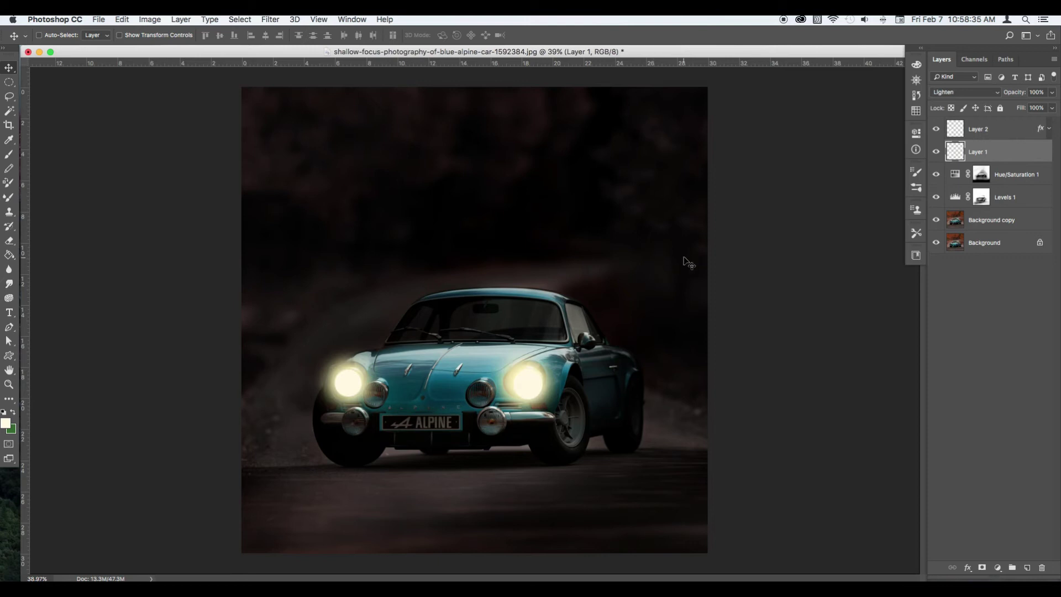
Add a mask to Layer 2 and soften it with a 5-pixel Gaussian Blur.
{"action": "left_click", "coordinate": [1046, 133]}
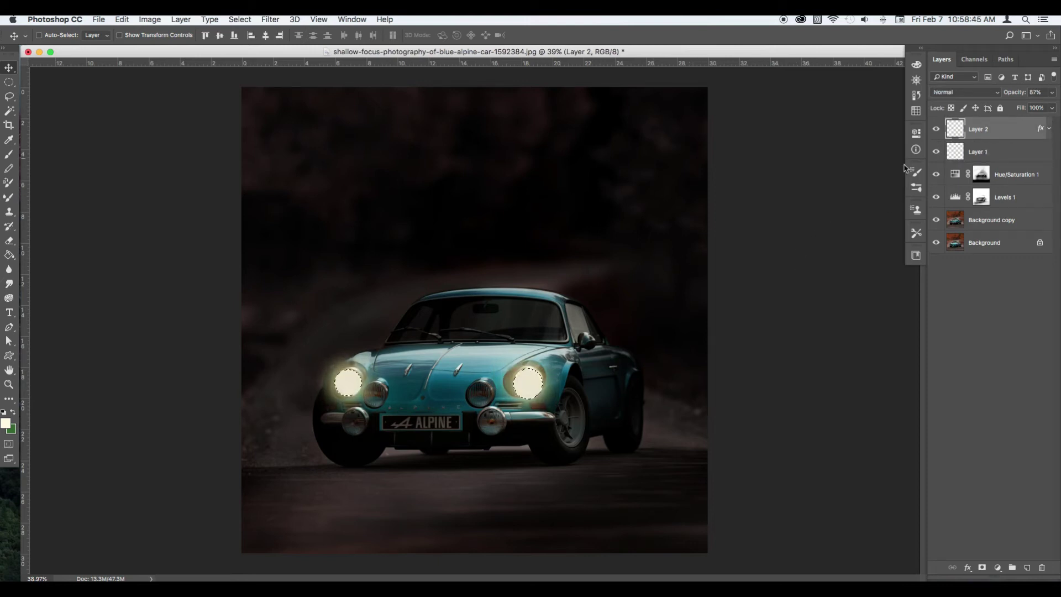
{"action": "left_click", "coordinate": [981, 567]}
{"action": "left_click", "coordinate": [271, 19]}
{"action": "left_click", "coordinate": [450, 193]}
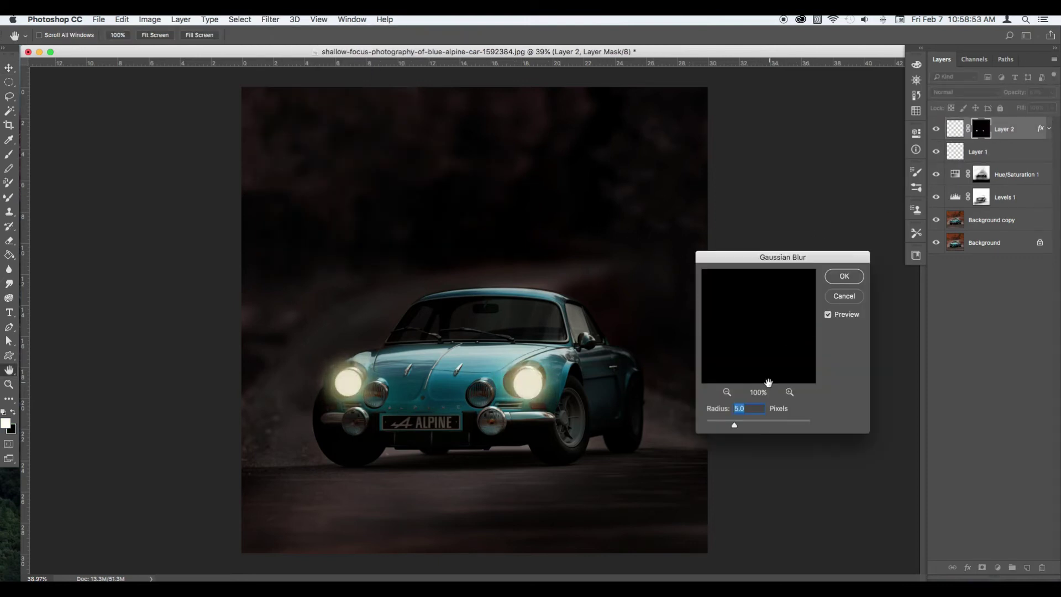
{"action": "key", "text": "Return"}
Duplicate the Layer 1 headlight glow twice.
{"action": "key", "text": "alt+bracketleft"}
{"action": "key", "text": "ctrl+j"}
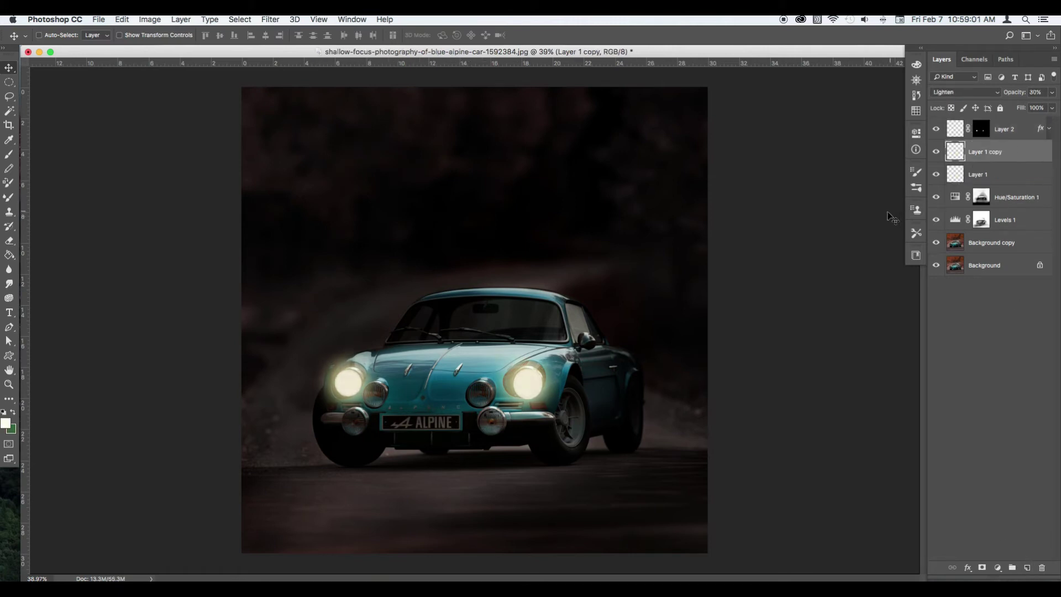
{"action": "key", "text": "ctrl+j"}
{"action": "key", "text": "alt+bracketright"}
Pick pale yellow as the paint colour and create a new Soft Light layer.
{"action": "left_click", "coordinate": [5, 423]}
{"action": "left_click", "coordinate": [927, 208]}
{"action": "key", "text": "ctrl+shift+alt+n"}
{"action": "left_click", "coordinate": [964, 92]}
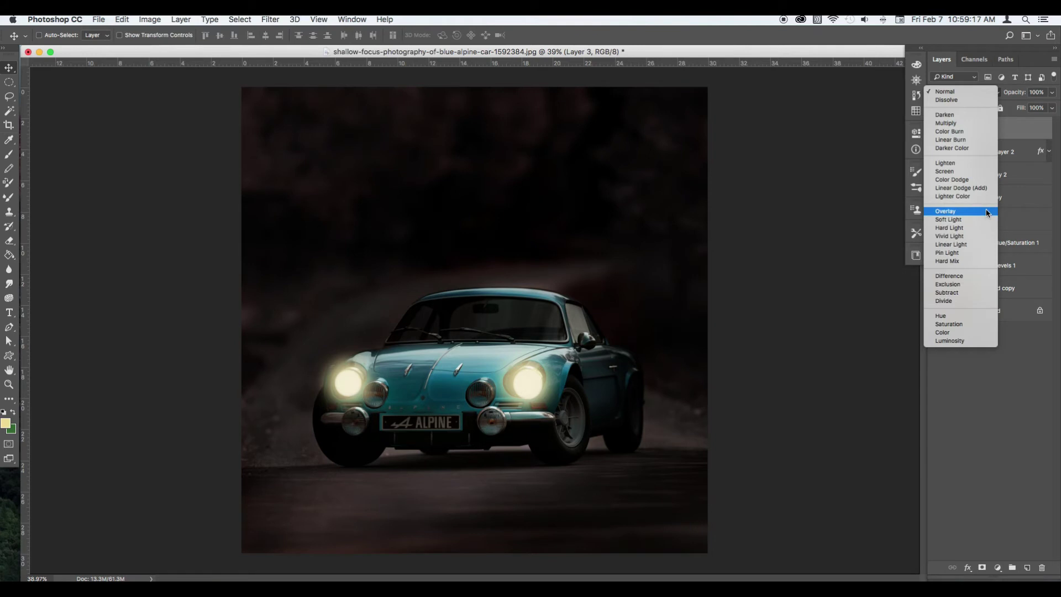
{"action": "left_click", "coordinate": [972, 219]}
Paint pale yellow Soft Light glow around both headlights with a 300-pixel brush, then zoom to check.
{"action": "key", "text": "b"}
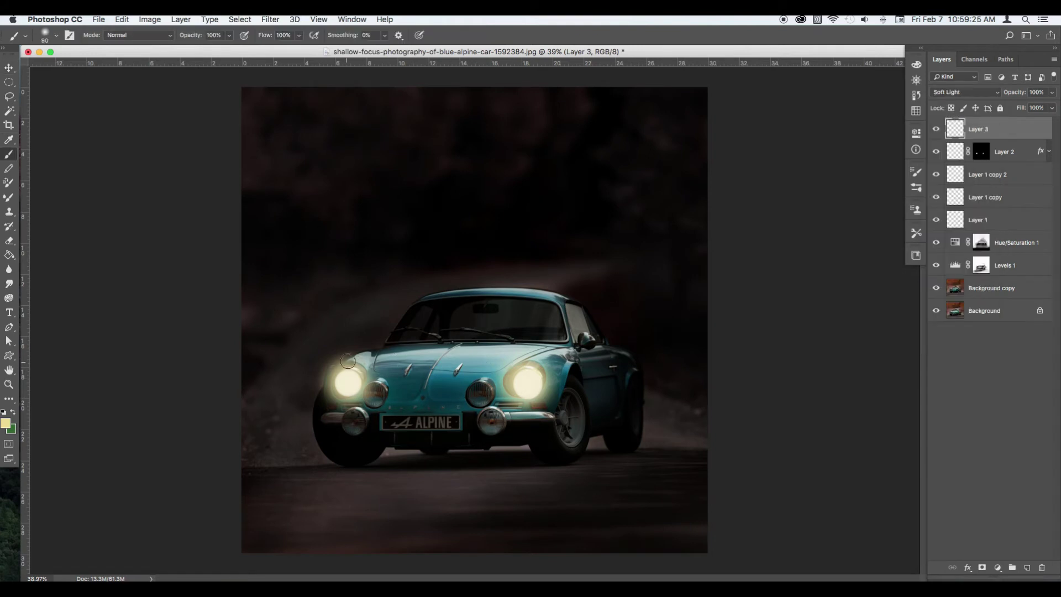
{"action": "key", "text": "bracketright"}
{"action": "key", "text": "bracketright"}
{"action": "key", "text": "bracketright"}
{"action": "left_click_drag", "start_coordinate": [348, 361], "coordinate": [345, 387]}
{"action": "left_click_drag", "start_coordinate": [525, 367], "coordinate": [527, 380]}
{"action": "left_click_drag", "start_coordinate": [348, 382], "coordinate": [356, 388]}
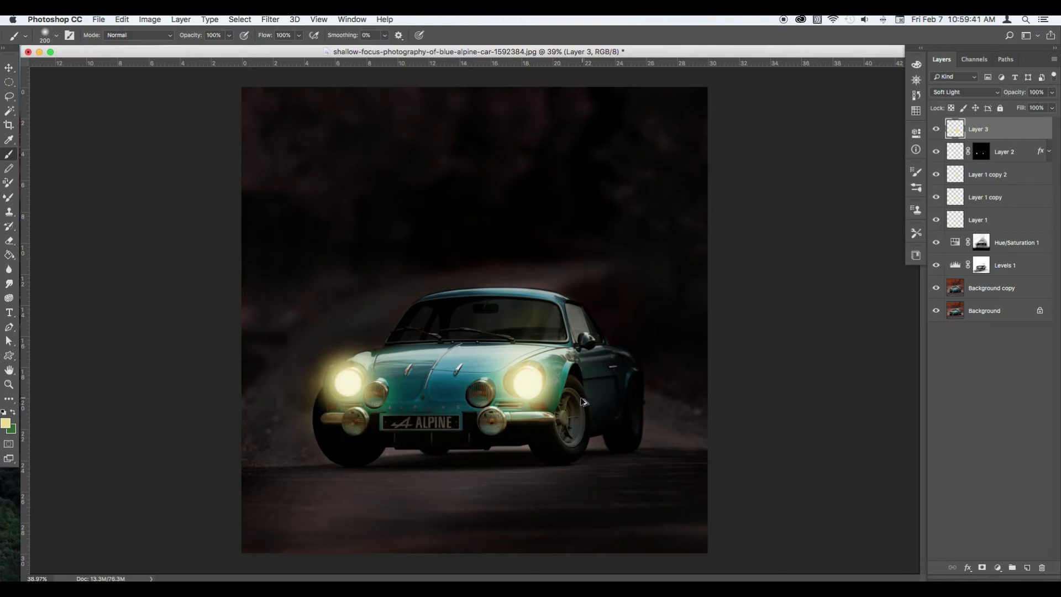
{"action": "key", "text": "bracketleft"}
{"action": "key", "text": "bracketleft"}
{"action": "key", "text": "bracketleft"}
{"action": "scroll", "coordinate": [379, 438], "scroll_direction": "up", "scroll_amount": 3}
{"action": "scroll", "coordinate": [343, 420], "scroll_direction": "up", "scroll_amount": 2}
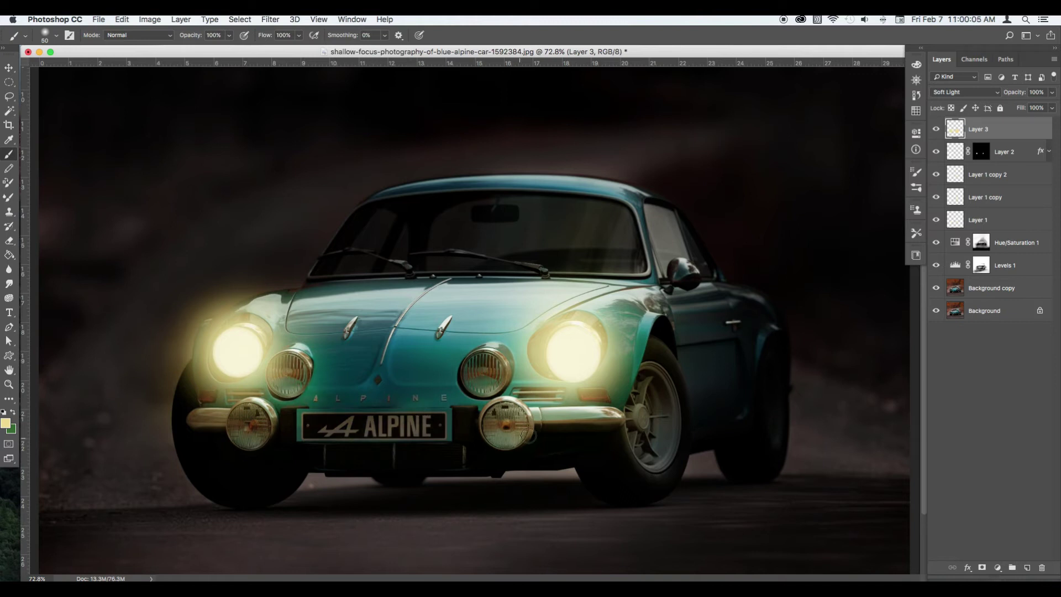
{"action": "left_click", "coordinate": [1017, 177]}
{"action": "key", "text": "z"}
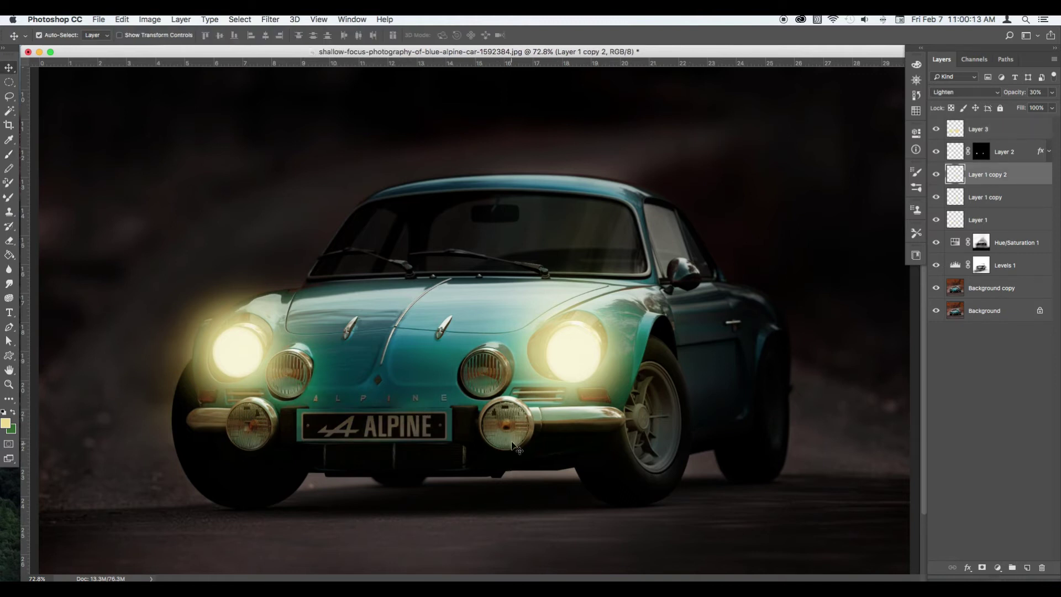
{"action": "left_click_drag", "start_coordinate": [691, 407], "coordinate": [580, 419]}
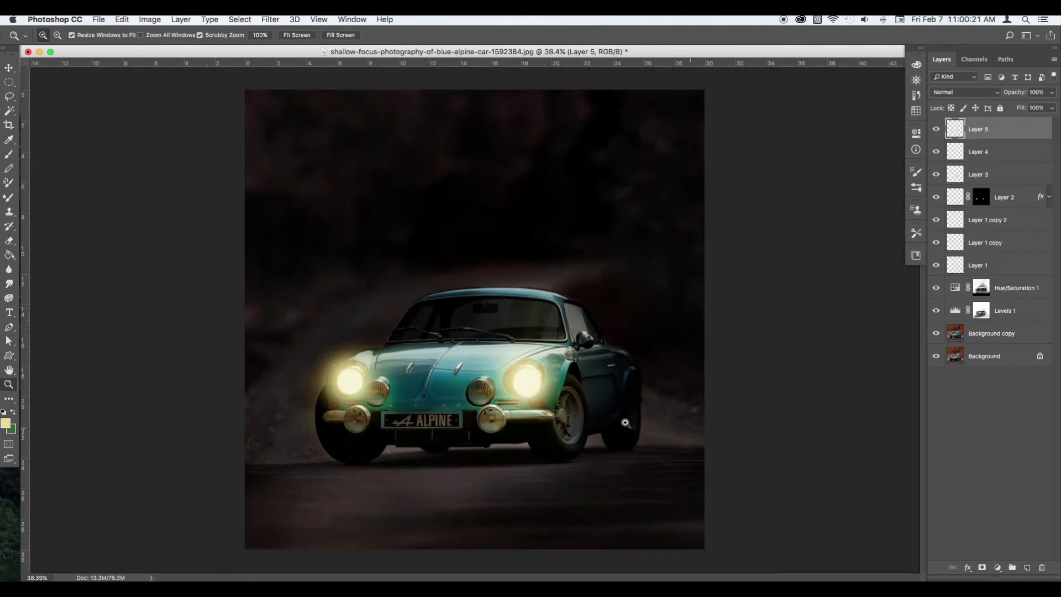
Paint warm pale yellow light onto the road ahead with a 500-pixel brush.
{"action": "key", "text": "b"}
{"action": "key", "text": "]"}
{"action": "mouse_move", "coordinate": [509, 414]}
{"action": "left_mouse_down"}
{"action": "mouse_move", "coordinate": [367, 545]}
{"action": "mouse_move", "coordinate": [308, 509]}
{"action": "left_mouse_up"}
{"action": "key", "text": "["}
{"action": "key", "text": "["}
{"action": "key", "text": "["}
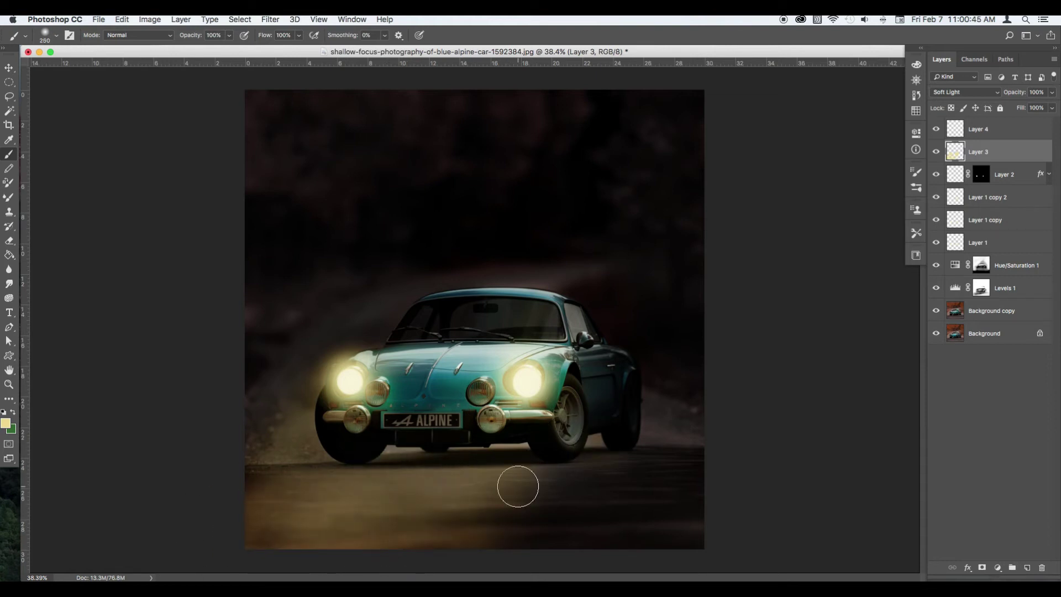
Choose red as the paint colour and resize the brush and a 600-pixel eraser for the rear glow.
{"action": "left_click", "coordinate": [5, 423]}
{"action": "left_click", "coordinate": [809, 230]}
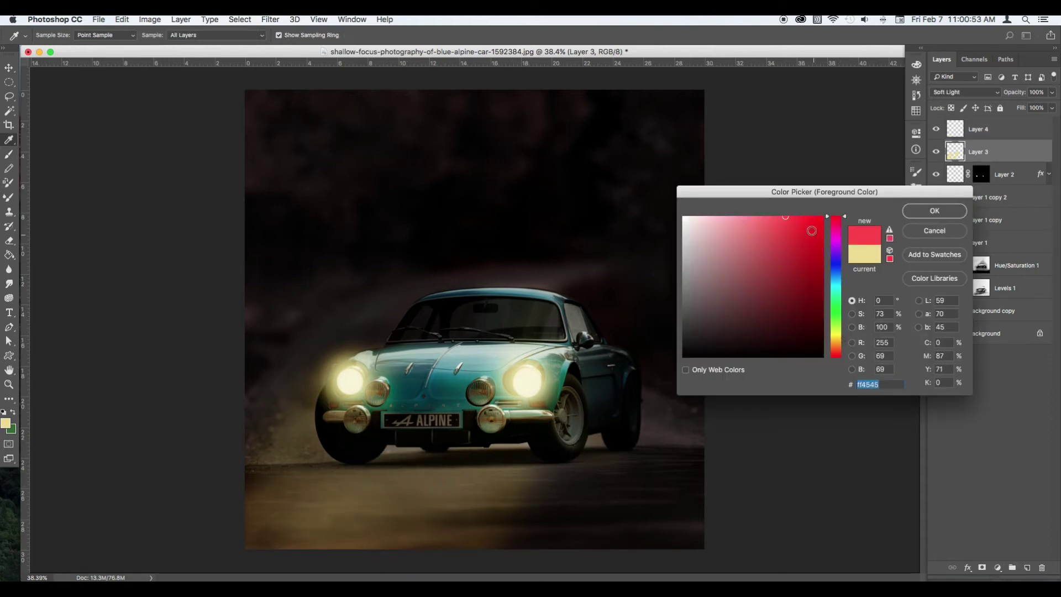
{"action": "left_click", "coordinate": [939, 209]}
{"action": "key", "text": "["}
{"action": "key", "text": "["}
{"action": "key", "text": "["}
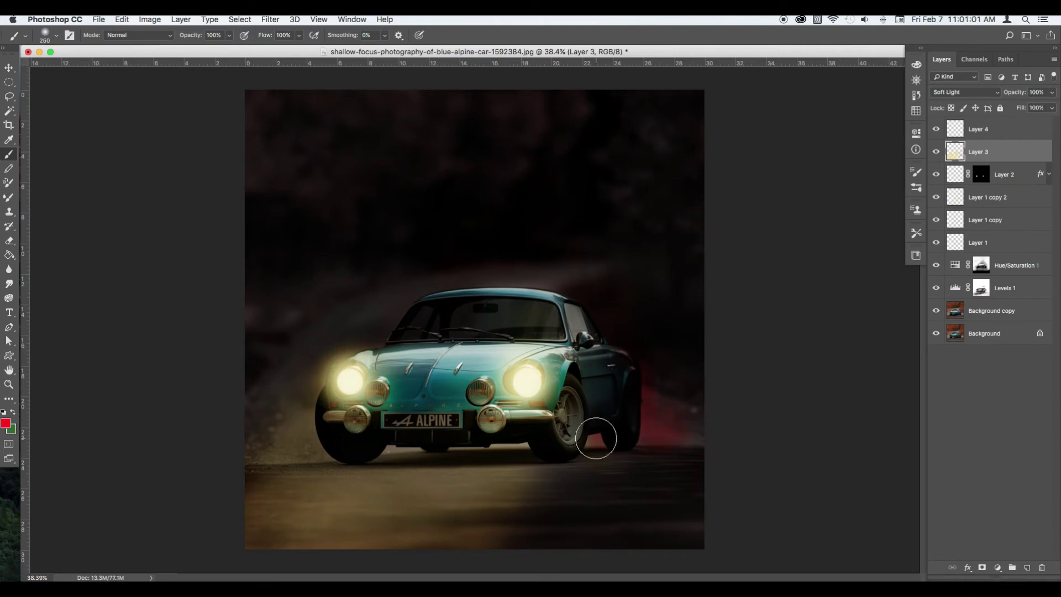
{"action": "key", "text": "e"}
{"action": "key", "text": "]"}
{"action": "key", "text": "]"}
{"action": "key", "text": "]"}
{"action": "key", "text": "b"}
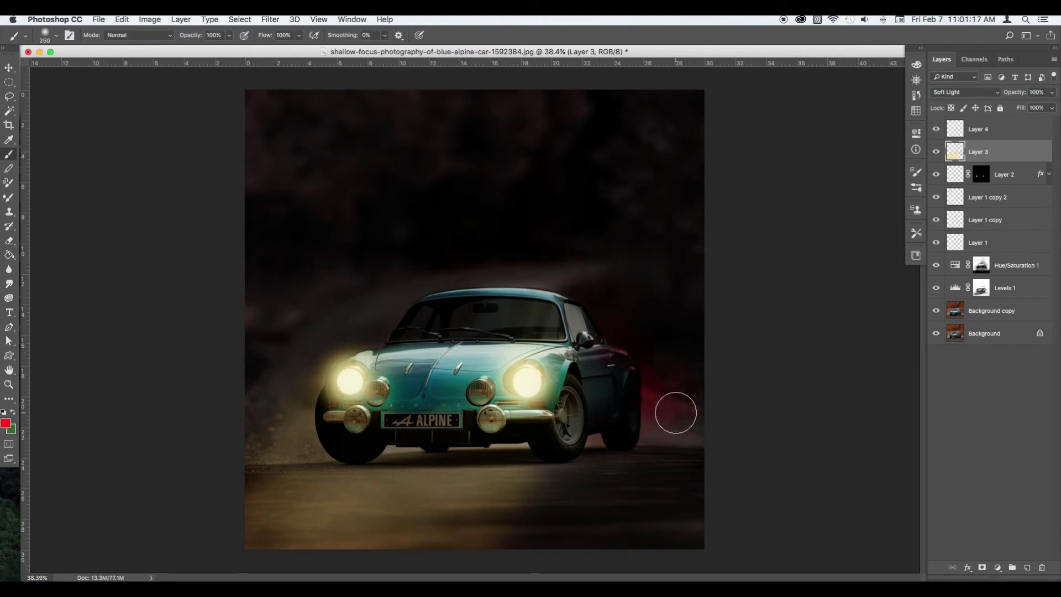
Set Layer 4 to Multiply and paint dark green shading around the car.
{"action": "key", "text": "v"}
{"action": "left_click", "coordinate": [1030, 135]}
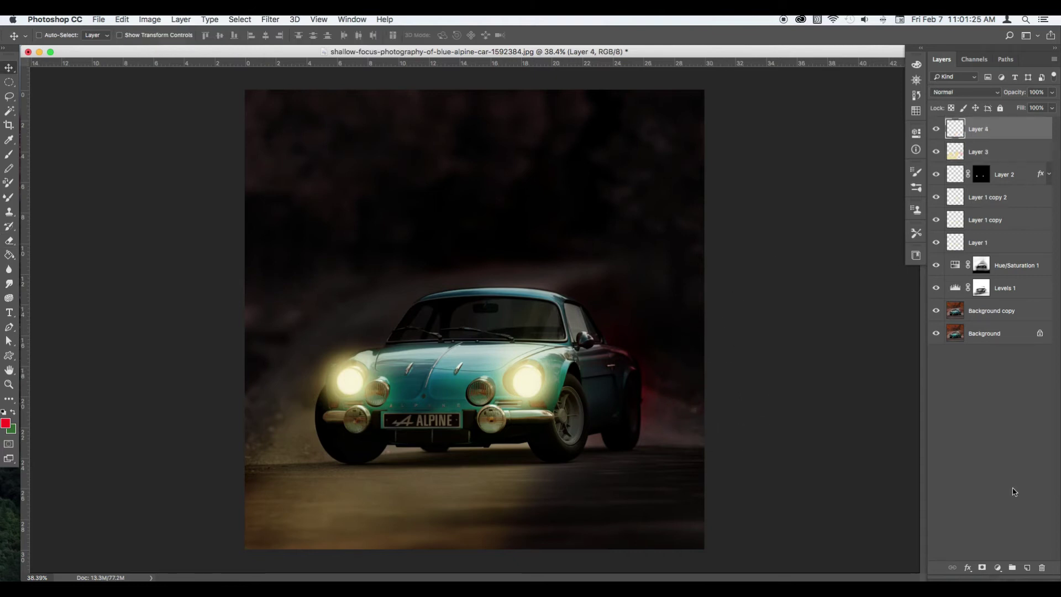
{"action": "left_click", "coordinate": [964, 92]}
{"action": "left_click", "coordinate": [947, 122]}
{"action": "key", "text": "b"}
{"action": "left_click", "coordinate": [407, 347], "text": "alt"}
{"action": "mouse_move", "coordinate": [514, 312]}
{"action": "left_mouse_down"}
{"action": "mouse_move", "coordinate": [450, 314]}
{"action": "mouse_move", "coordinate": [620, 412]}
{"action": "mouse_move", "coordinate": [358, 331]}
{"action": "mouse_move", "coordinate": [607, 389]}
{"action": "mouse_move", "coordinate": [603, 430]}
{"action": "left_mouse_up"}
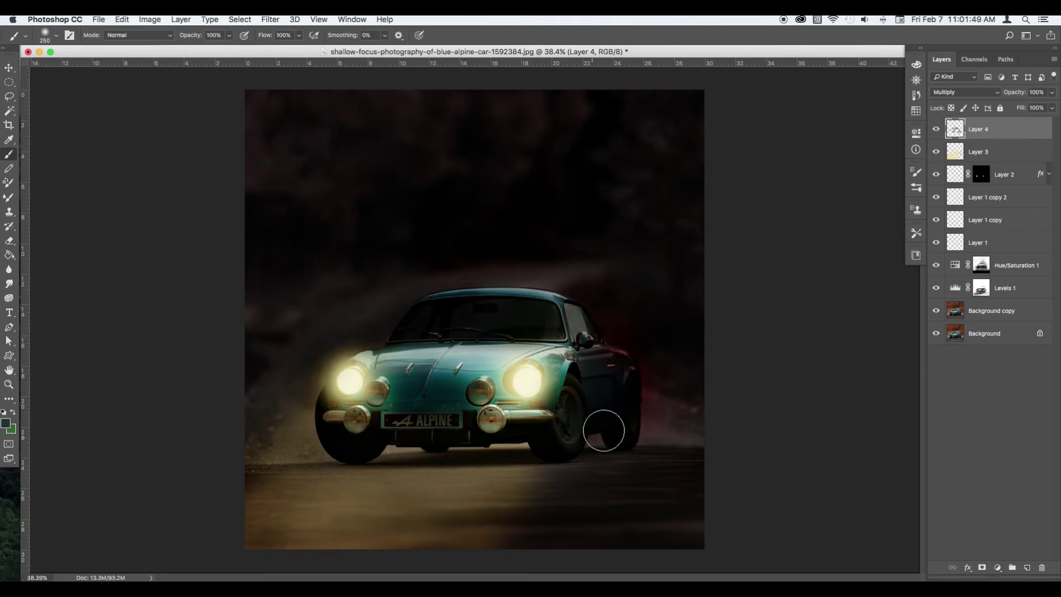
On Layer 3, switch the paint colour to red to touch up the glow behind the car.
{"action": "key", "text": "alt+bracketleft"}
{"action": "left_click", "coordinate": [5, 423]}
{"action": "left_click", "coordinate": [739, 327]}
{"action": "left_click", "coordinate": [934, 211]}
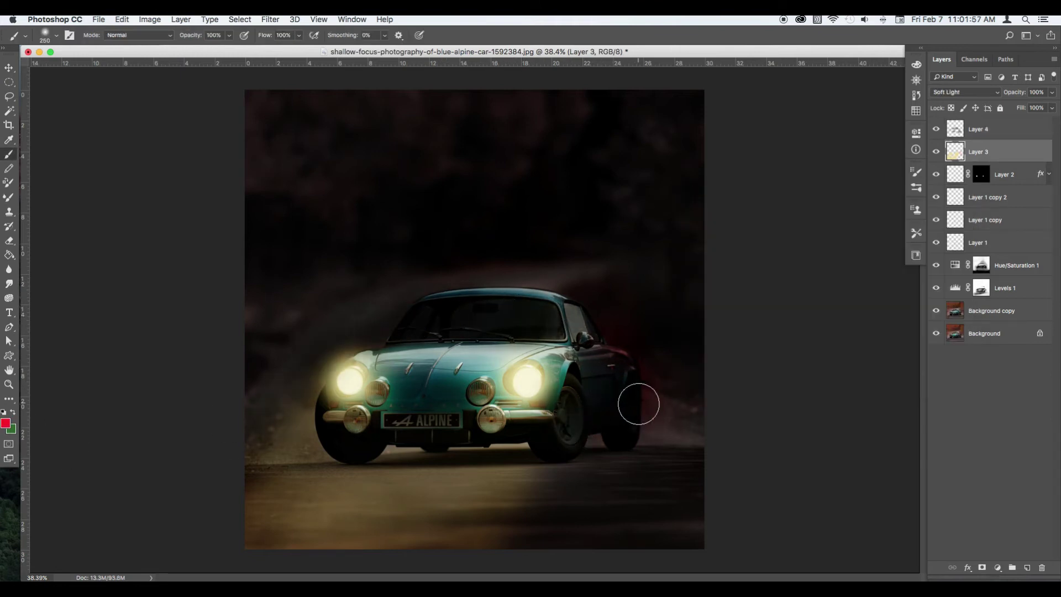
{"action": "key", "text": "e"}
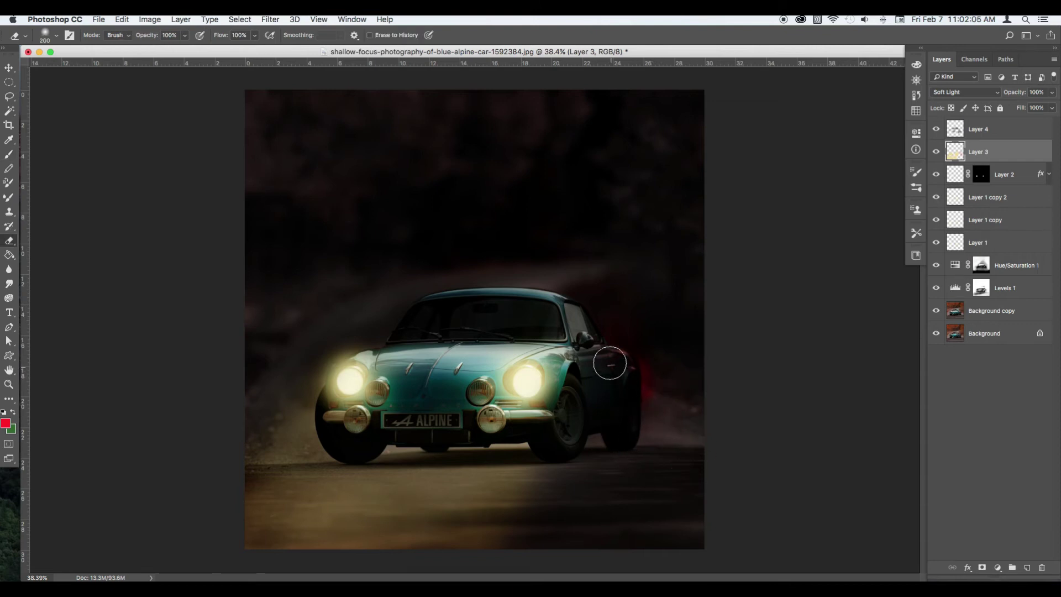
{"action": "key", "text": "b"}
Back on Layer 4, paint and erase black shadows to deepen the surroundings.
{"action": "key", "text": "alt+bracketright"}
{"action": "left_click", "coordinate": [6, 423]}
{"action": "left_click", "coordinate": [696, 356]}
{"action": "left_click", "coordinate": [937, 209]}
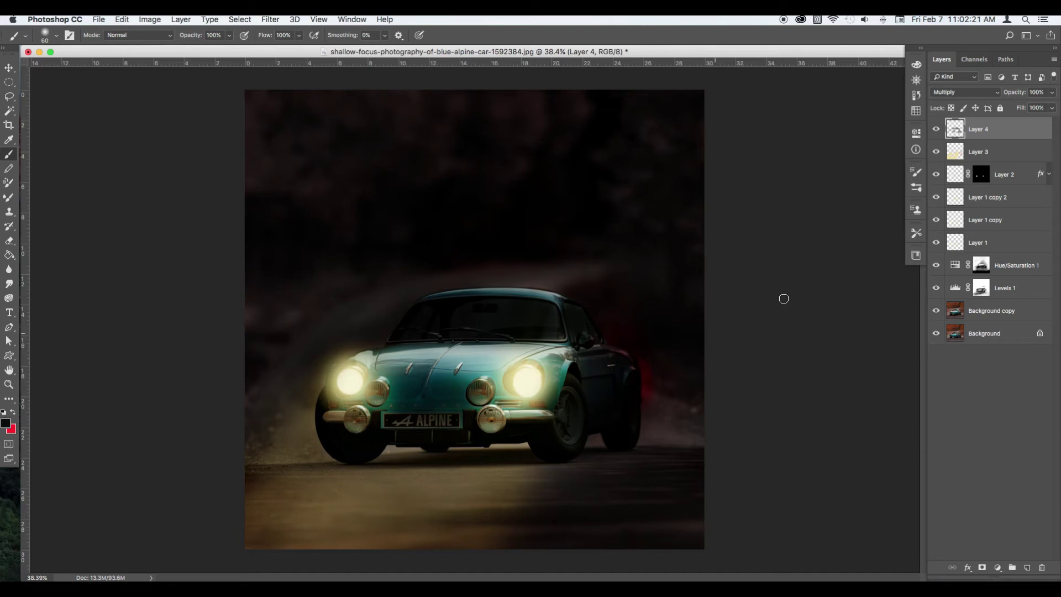
{"action": "key", "text": "e"}
{"action": "left_click", "coordinate": [935, 265]}
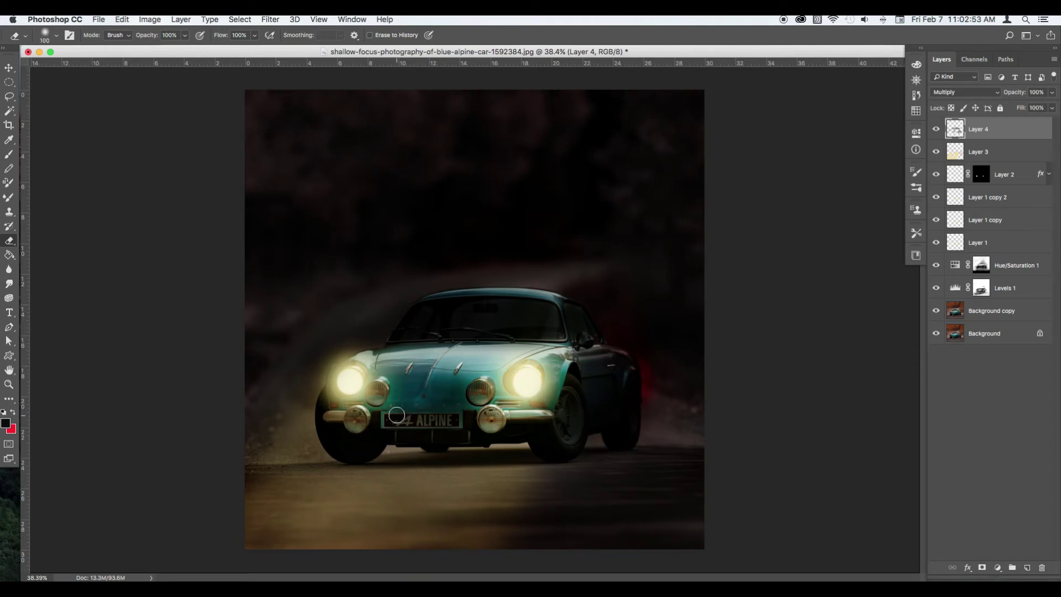
{"action": "key", "text": "b"}
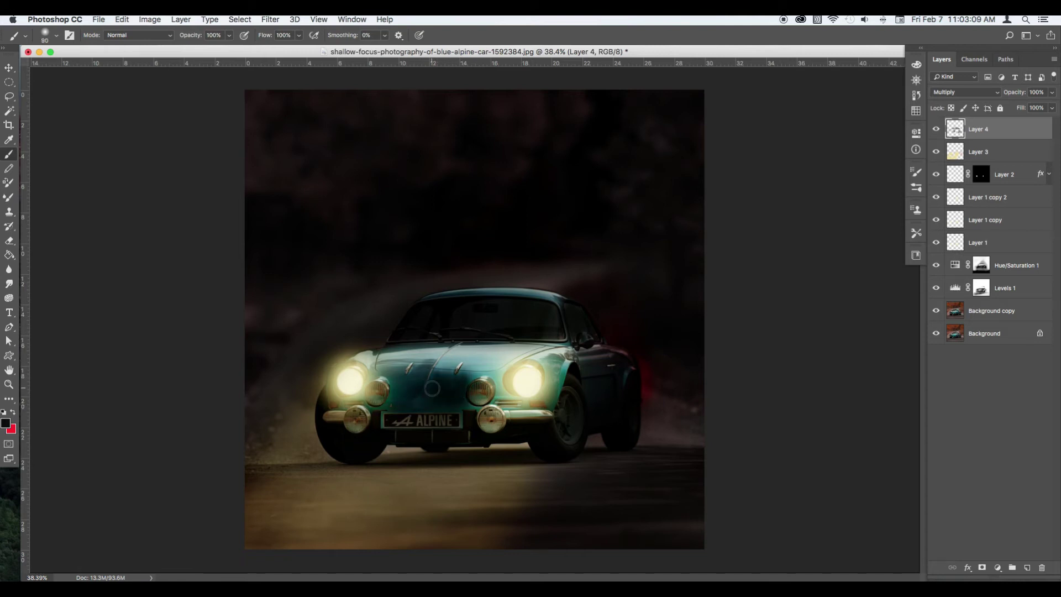
{"action": "key", "text": "e"}
{"action": "key", "text": "b"}
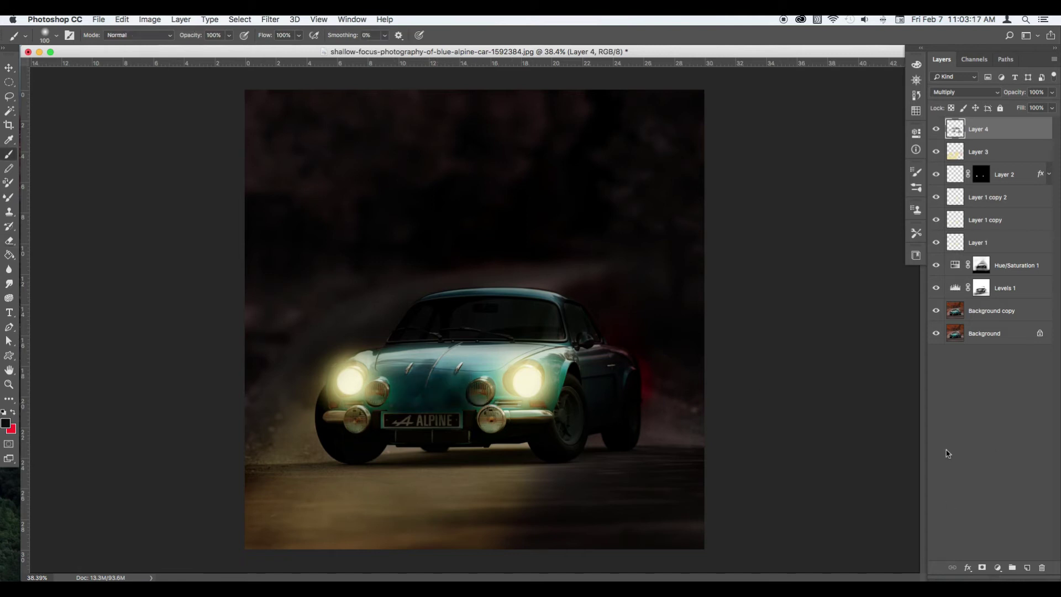
{"action": "key", "text": "v"}
{"action": "left_click", "coordinate": [997, 567]}
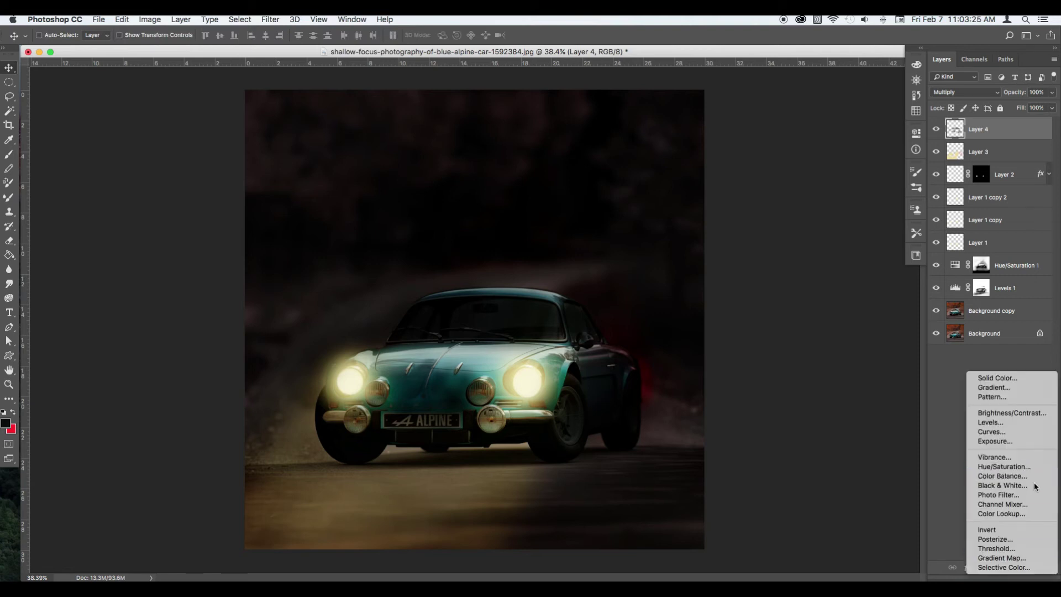
Add a Color Balance adjustment (Cyan/Red +25, Yellow/Blue -16), then erase on Layer 4.
{"action": "left_click", "coordinate": [1033, 482]}
{"action": "left_click_drag", "start_coordinate": [788, 228], "coordinate": [803, 231]}
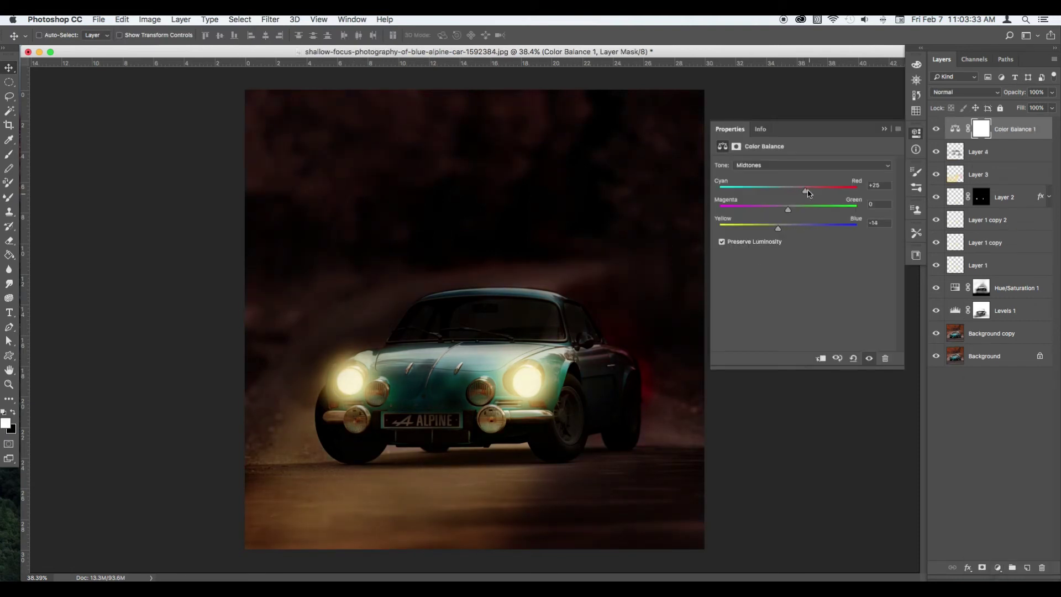
{"action": "left_click", "coordinate": [916, 133]}
{"action": "left_click", "coordinate": [954, 157]}
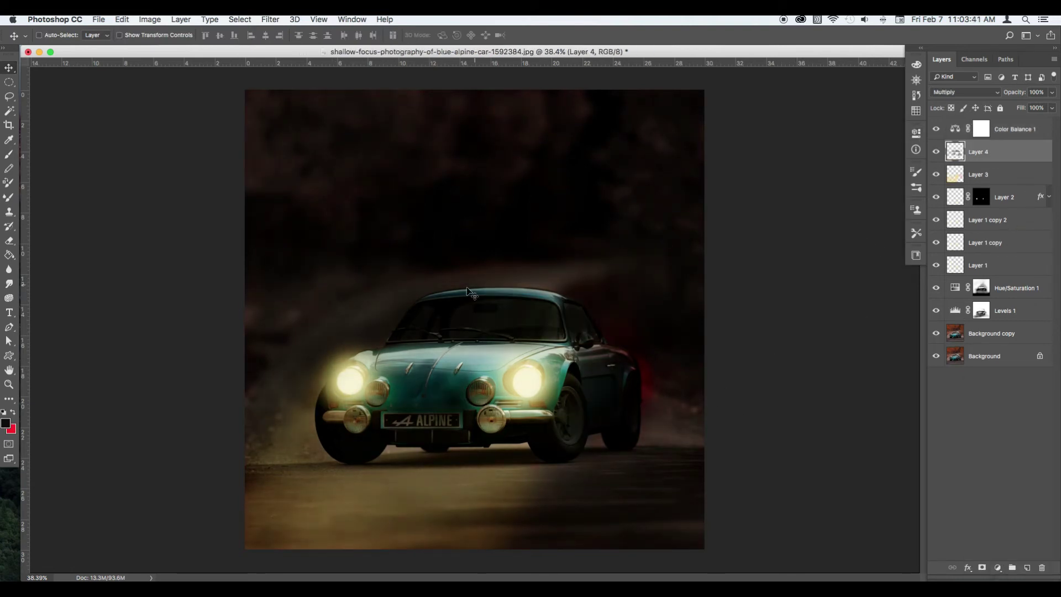
{"action": "key", "text": "e"}
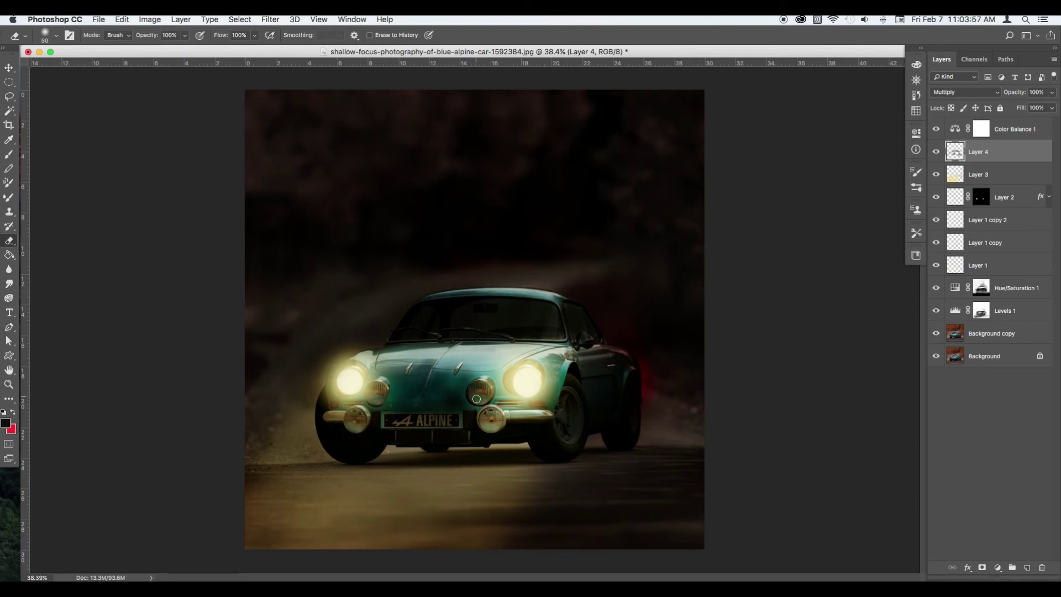
{"action": "key", "text": "v"}
Paint dark blue over the car body on Layer 3.
{"action": "key", "text": "alt+bracketleft"}
{"action": "left_click", "coordinate": [841, 277]}
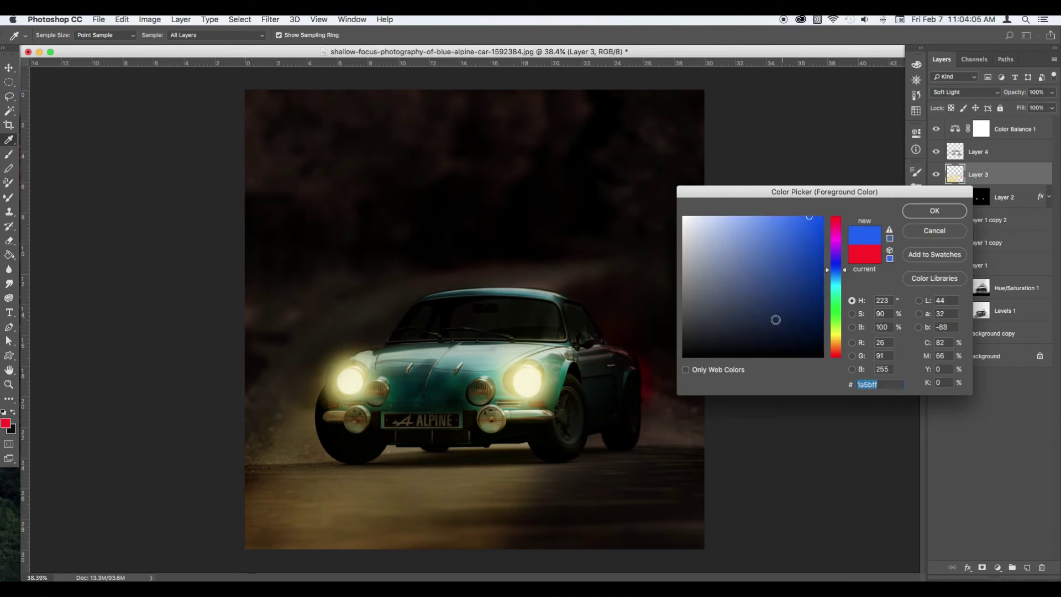
{"action": "key", "text": "Return"}
{"action": "key", "text": "b"}
{"action": "left_click_drag", "start_coordinate": [426, 359], "coordinate": [420, 417]}
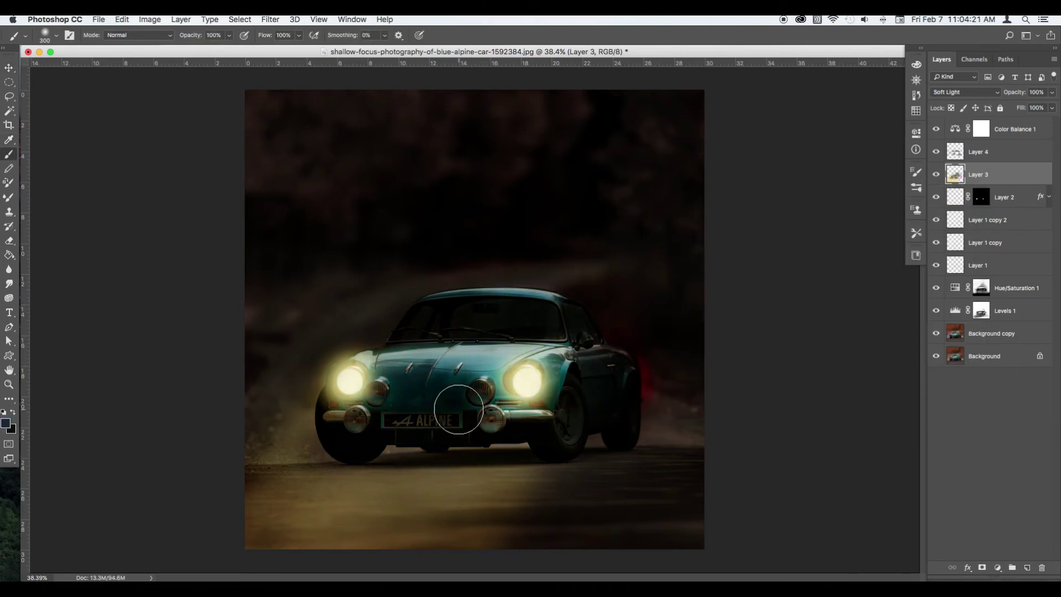
Create a new empty Layer 5 above Layer 4.
{"action": "key", "text": "e"}
{"action": "key", "text": "alt+bracketright"}
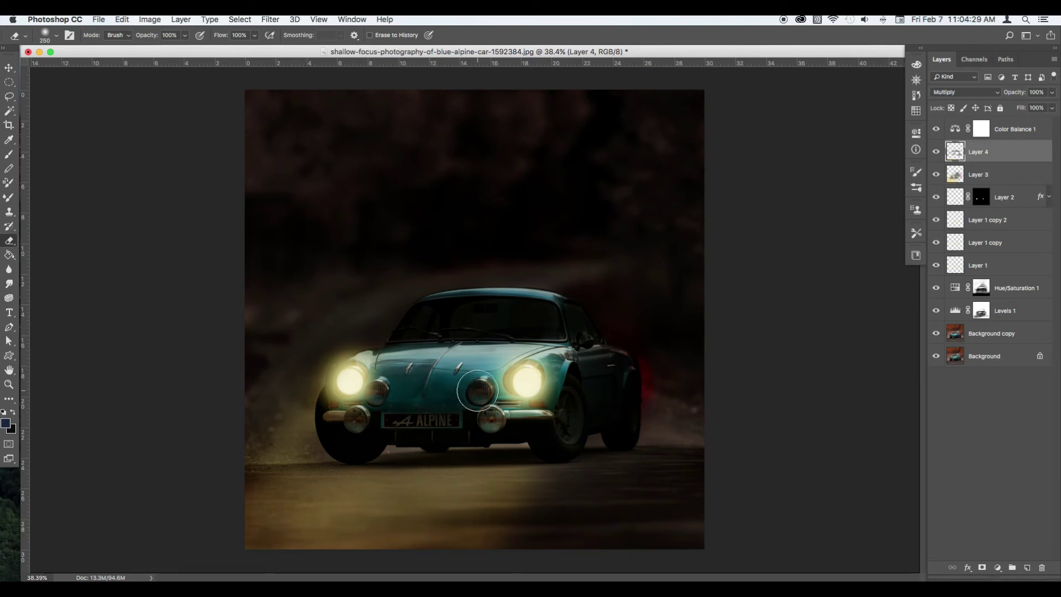
{"action": "key", "text": "v"}
{"action": "left_click", "coordinate": [1026, 568]}
Paint straight light beams from the headlights on Layer 5 and set it to Soft Light.
{"action": "key", "text": "b"}
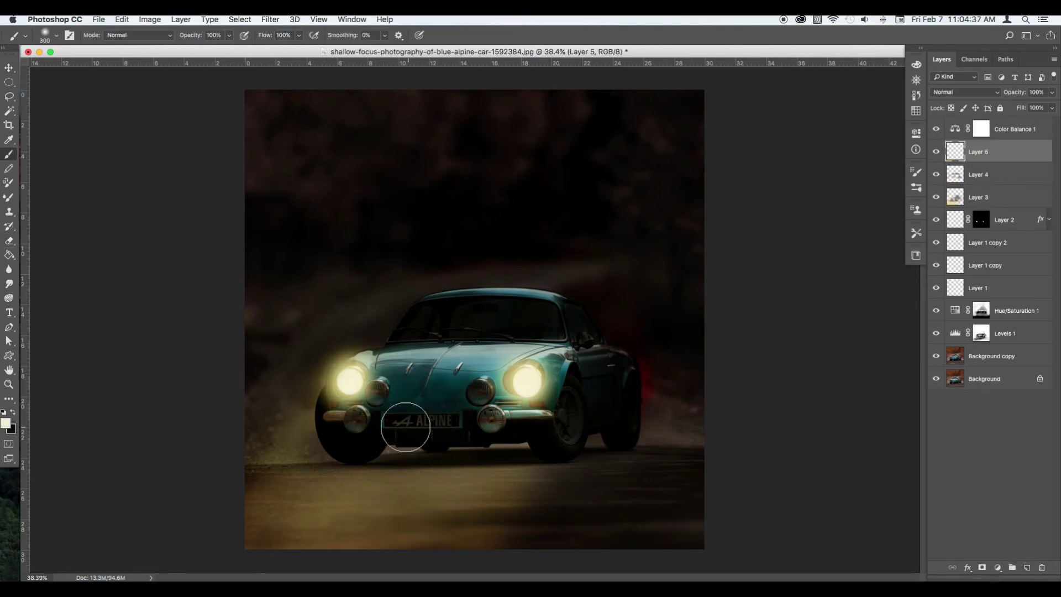
{"action": "left_click", "coordinate": [916, 187]}
{"action": "left_click", "coordinate": [916, 187]}
{"action": "left_click", "coordinate": [302, 553], "text": "shift"}
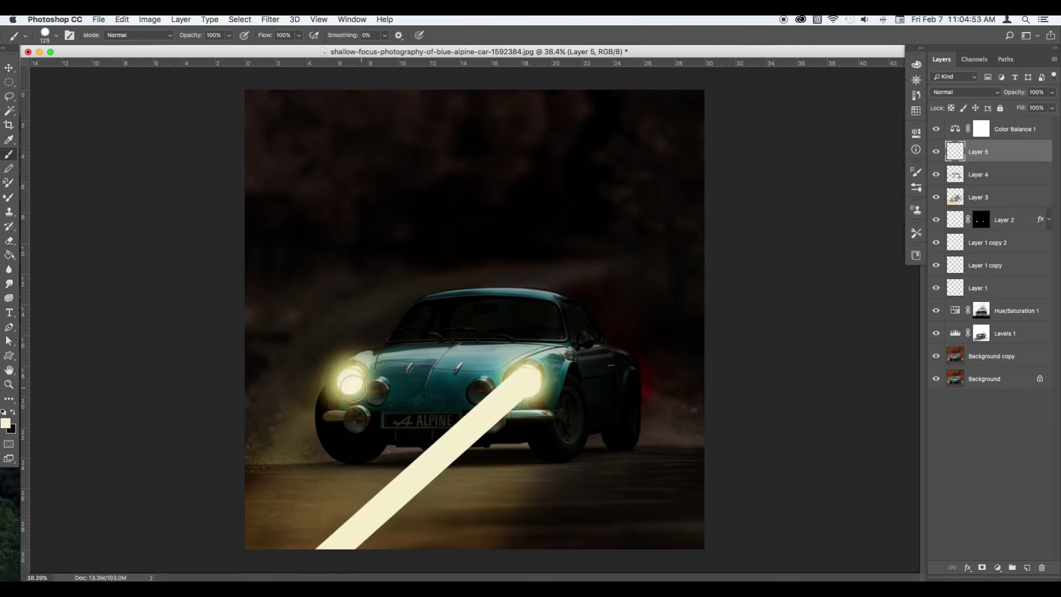
{"action": "left_click", "coordinate": [349, 380]}
{"action": "left_click", "coordinate": [191, 518], "text": "shift"}
{"action": "left_click", "coordinate": [964, 92]}
{"action": "left_click", "coordinate": [962, 221]}
Erase the excess beam strokes around the right headlight.
{"action": "key", "text": "e"}
{"action": "mouse_move", "coordinate": [497, 420]}
{"action": "left_mouse_down"}
{"action": "mouse_move", "coordinate": [393, 504]}
{"action": "mouse_move", "coordinate": [356, 418]}
{"action": "mouse_move", "coordinate": [265, 464]}
{"action": "mouse_move", "coordinate": [300, 367]}
{"action": "left_mouse_up"}
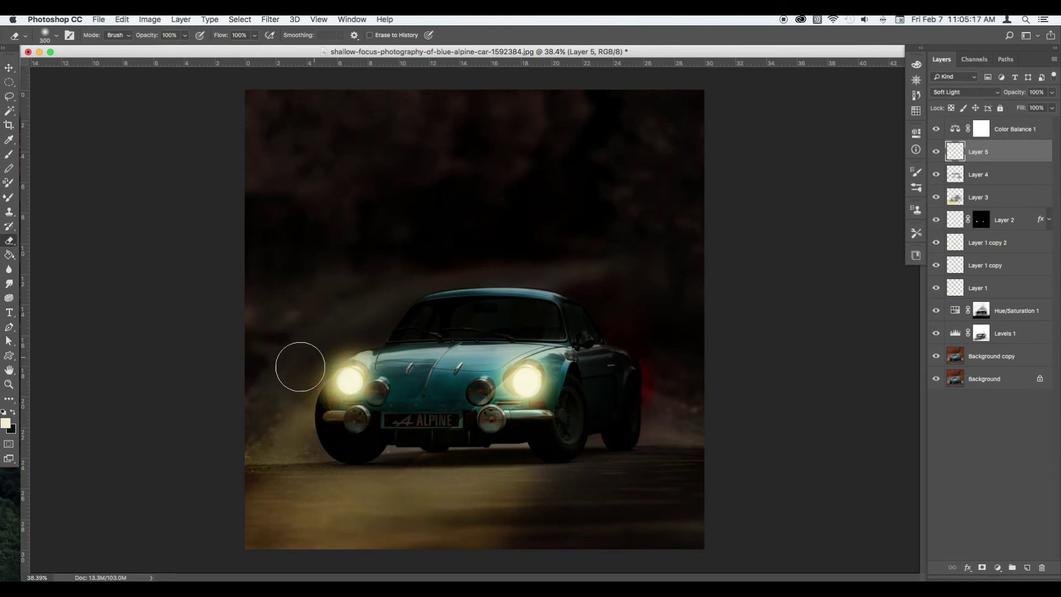
{"action": "key", "text": "v"}
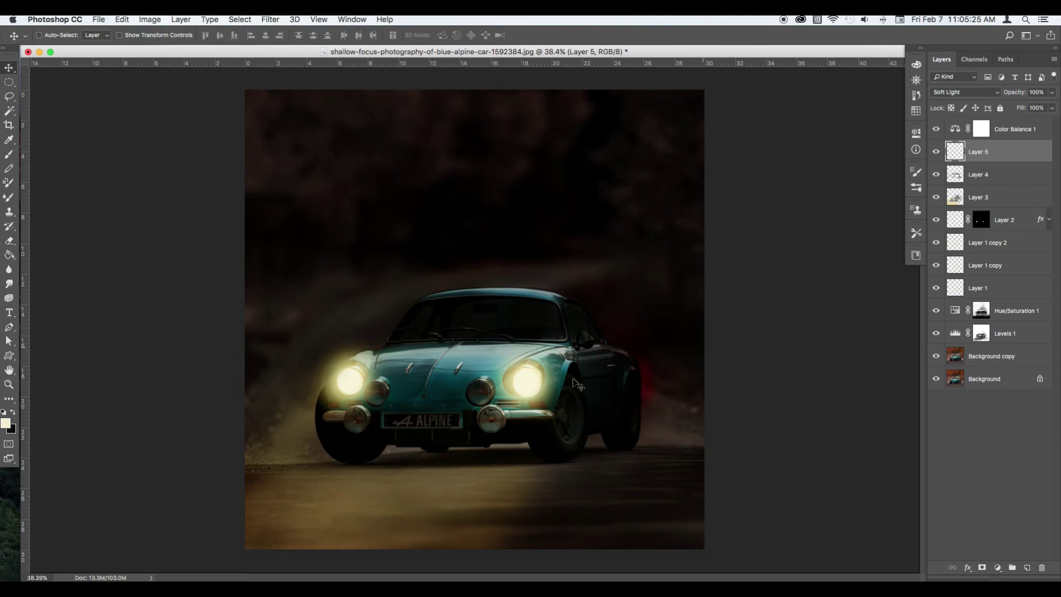
{"action": "key", "text": "b"}
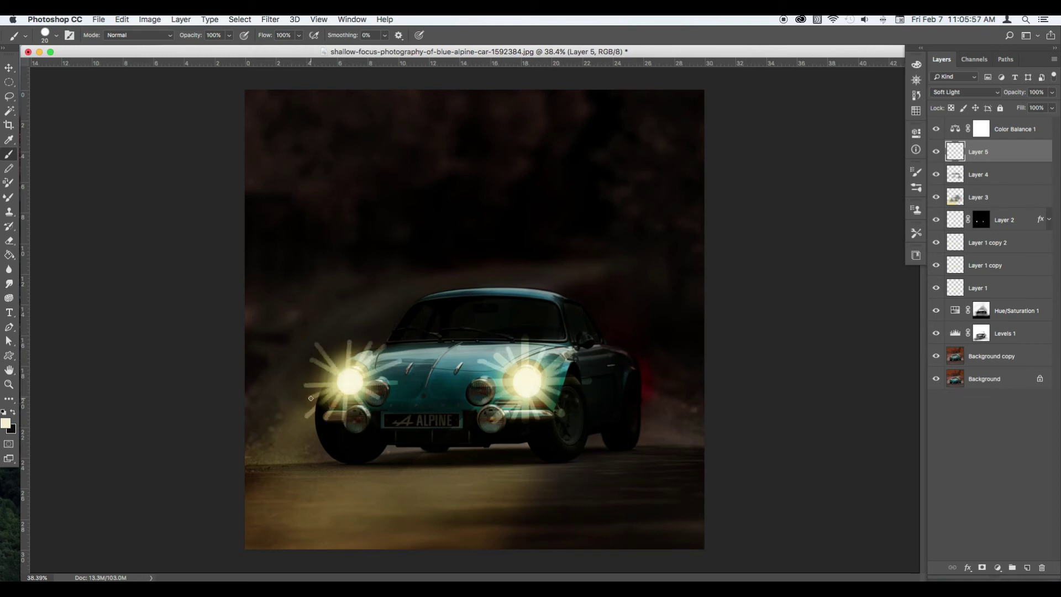
{"action": "key", "text": "e"}
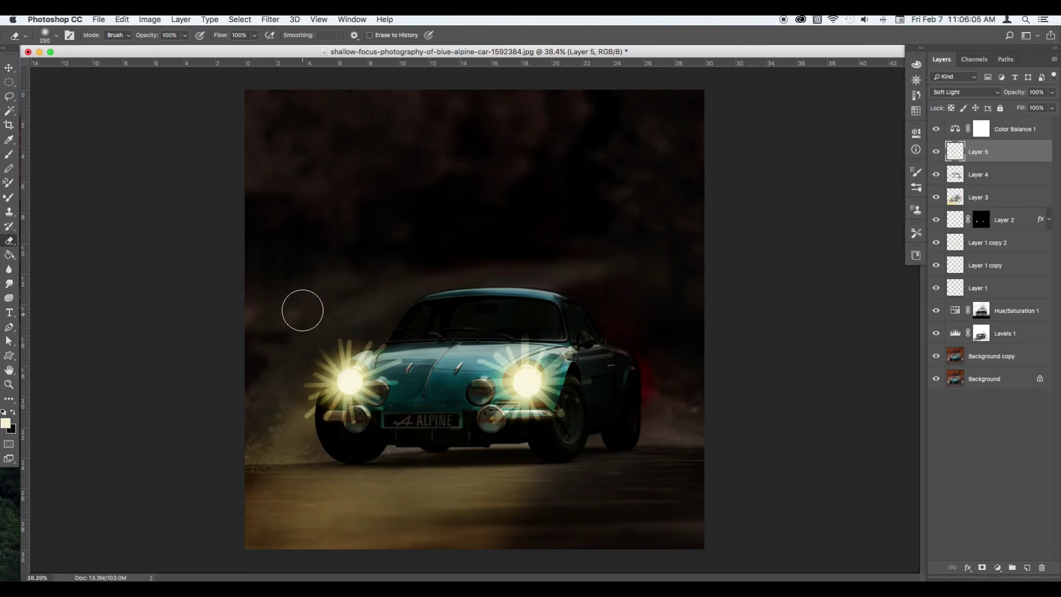
{"action": "left_click_drag", "start_coordinate": [501, 298], "coordinate": [570, 335]}
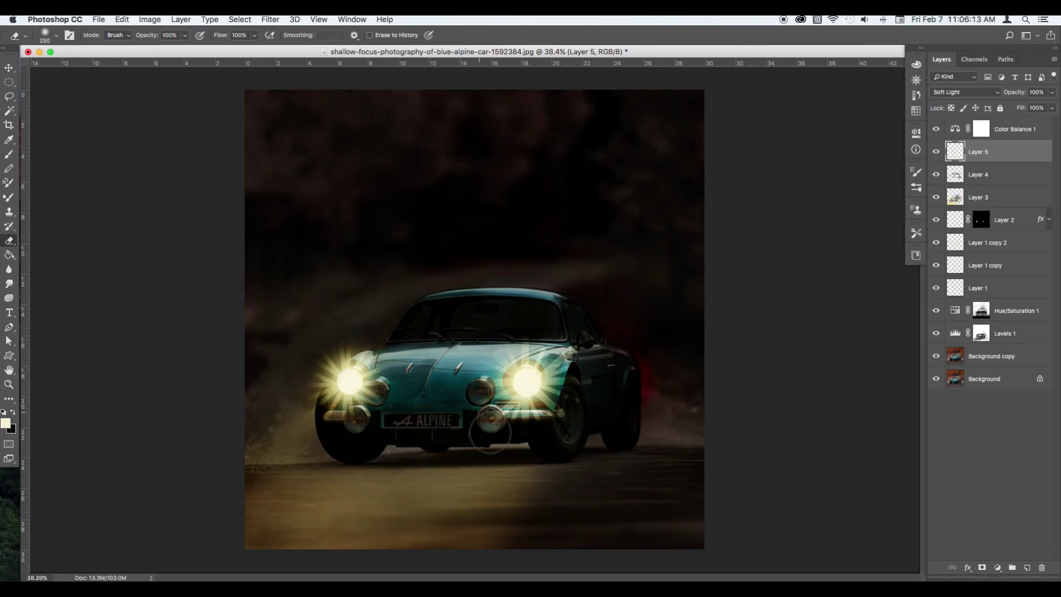
Gaussian-blur the rays into a soft glow, then add a new layer with a teal foreground.
{"action": "left_click", "coordinate": [270, 20]}
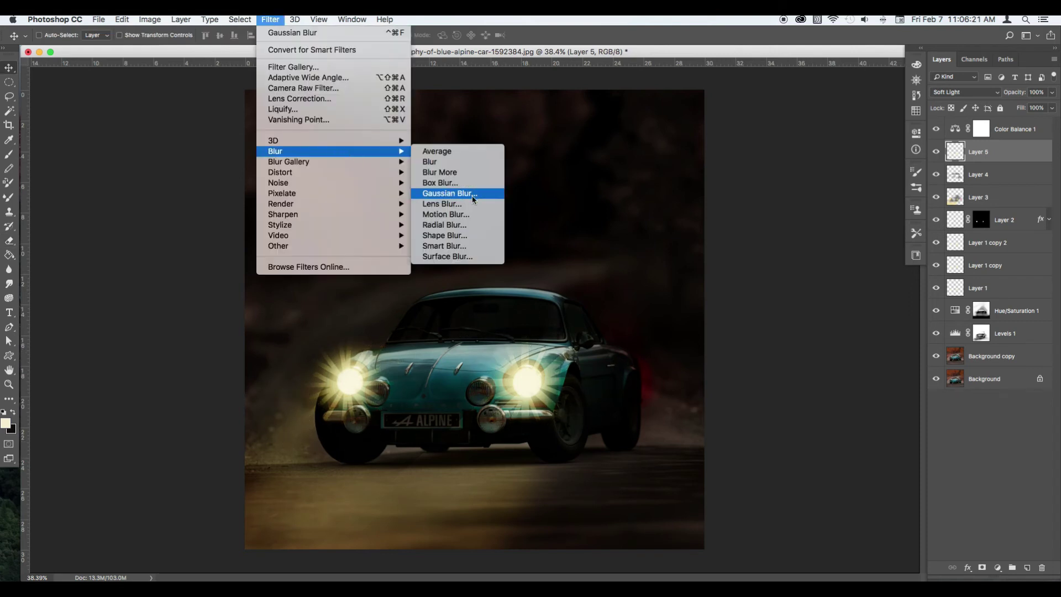
{"action": "left_click", "coordinate": [453, 194]}
{"action": "left_click", "coordinate": [844, 276]}
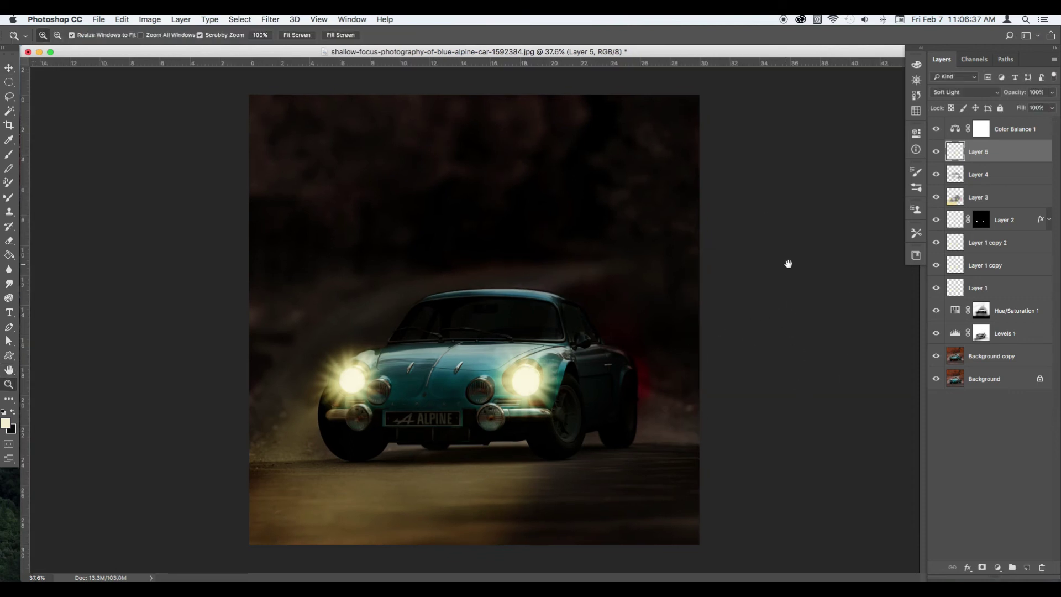
{"action": "left_click", "coordinate": [1026, 567]}
{"action": "key", "text": "i"}
{"action": "left_click", "coordinate": [6, 423]}
{"action": "left_click_drag", "start_coordinate": [836, 336], "coordinate": [835, 285]}
On an Overlay layer, paint teal with a 600 brush around the car and lower road.
{"action": "left_click", "coordinate": [804, 254]}
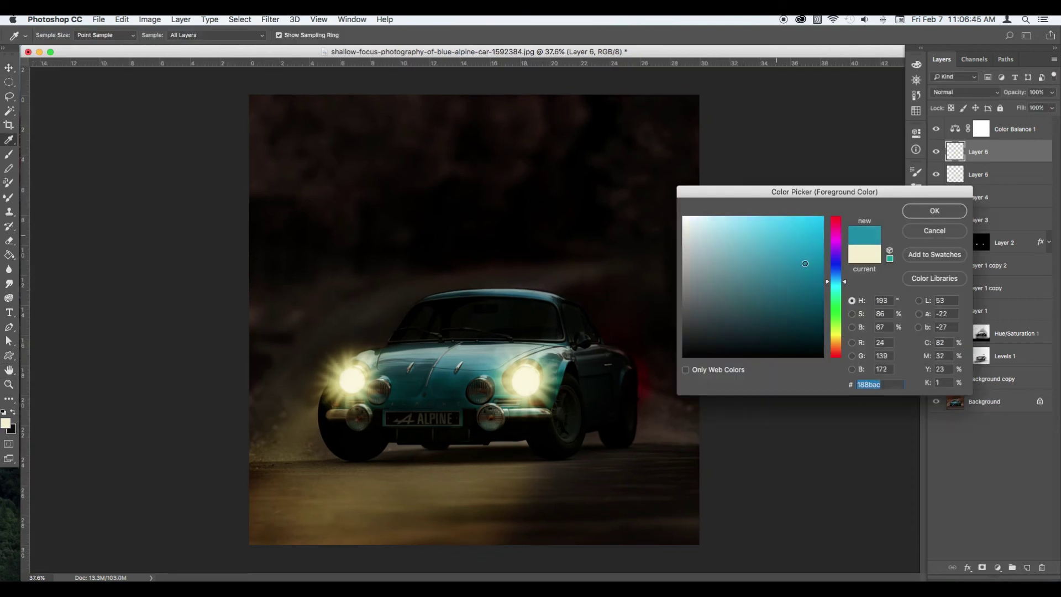
{"action": "left_click", "coordinate": [934, 211]}
{"action": "key", "text": "b"}
{"action": "left_click", "coordinate": [964, 93]}
{"action": "left_click", "coordinate": [944, 206]}
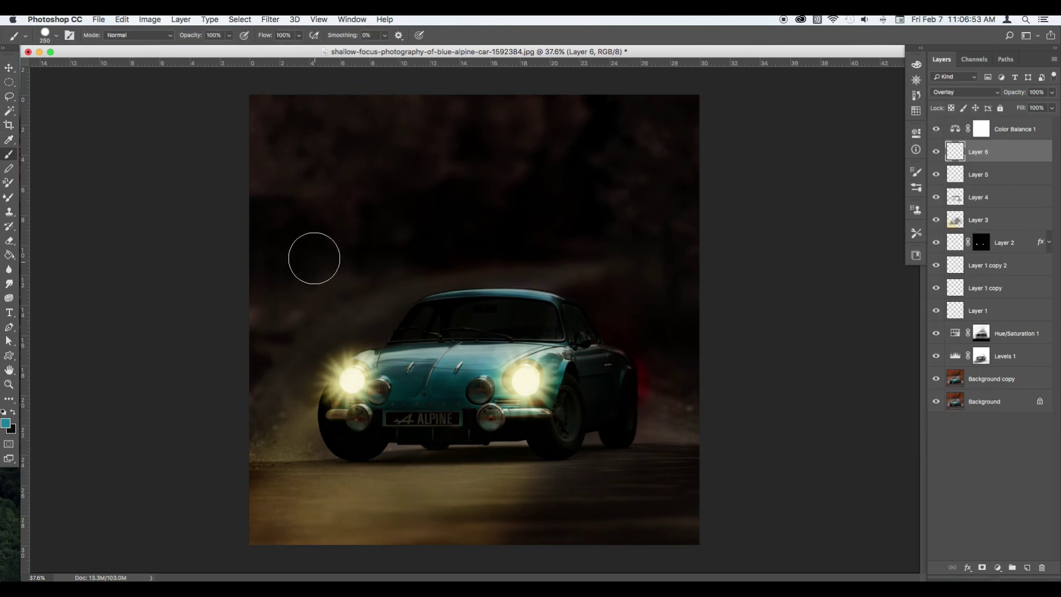
{"action": "key", "text": "bracketright"}
{"action": "key", "text": "bracketright"}
{"action": "key", "text": "bracketright"}
{"action": "left_click_drag", "start_coordinate": [611, 304], "coordinate": [492, 195]}
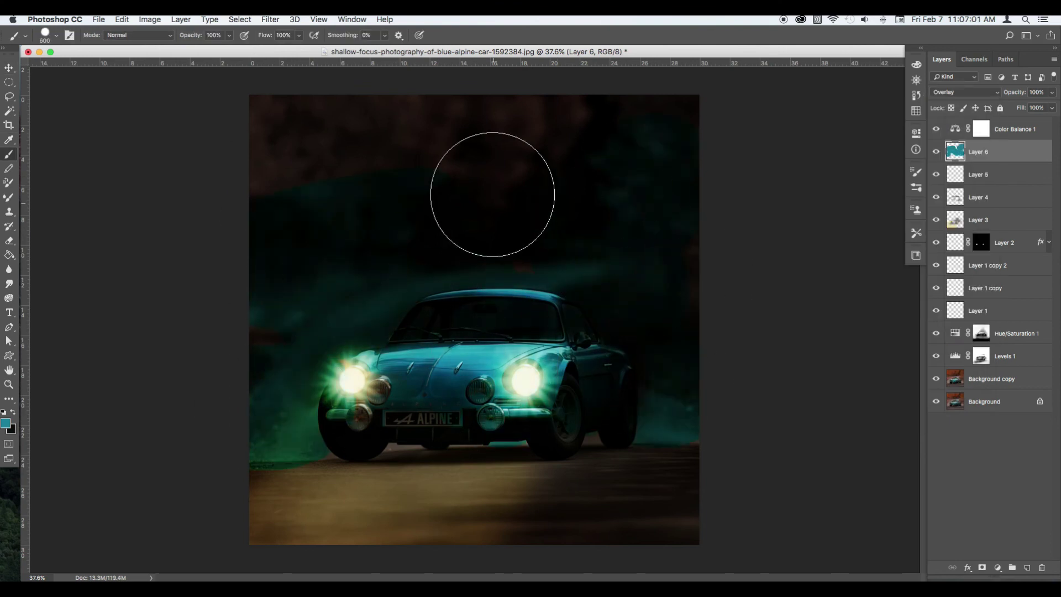
{"action": "left_click_drag", "start_coordinate": [310, 442], "coordinate": [486, 425]}
Gaussian-blur the teal paint and switch its layer to Soft Light.
{"action": "key", "text": "v"}
{"action": "left_click", "coordinate": [270, 19]}
{"action": "mouse_move", "coordinate": [332, 151]}
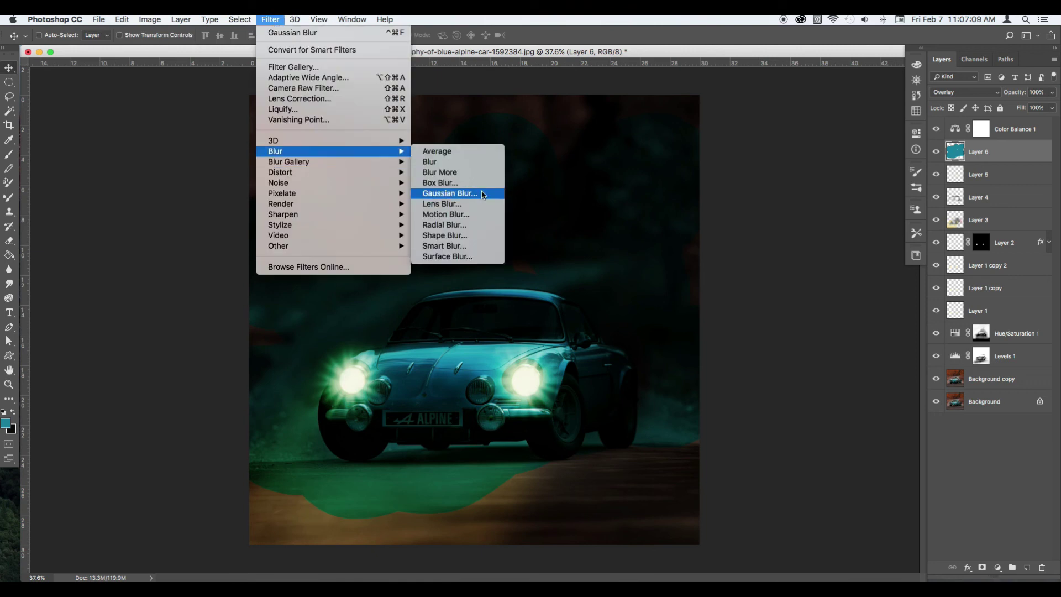
{"action": "left_click", "coordinate": [482, 194]}
{"action": "left_click", "coordinate": [844, 275]}
{"action": "left_click", "coordinate": [964, 92]}
{"action": "left_click", "coordinate": [973, 102]}
Erase the teal tint off the car body and zoom out slightly.
{"action": "key", "text": "e"}
{"action": "mouse_move", "coordinate": [419, 381]}
{"action": "left_mouse_down"}
{"action": "mouse_move", "coordinate": [614, 403]}
{"action": "mouse_move", "coordinate": [382, 394]}
{"action": "left_mouse_up"}
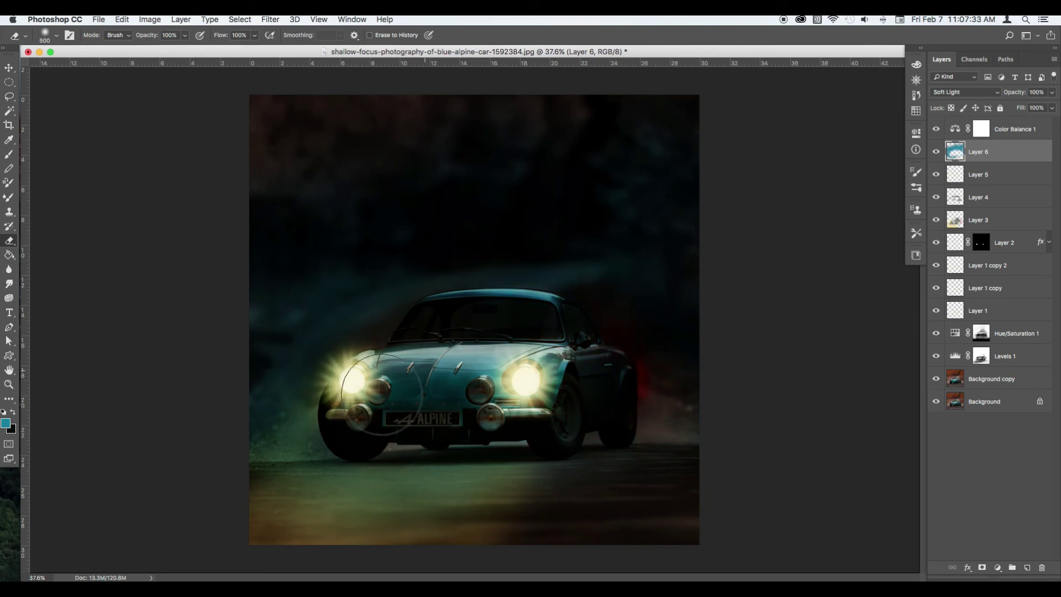
{"action": "key", "text": "z"}
{"action": "left_click_drag", "start_coordinate": [552, 387], "coordinate": [542, 388]}
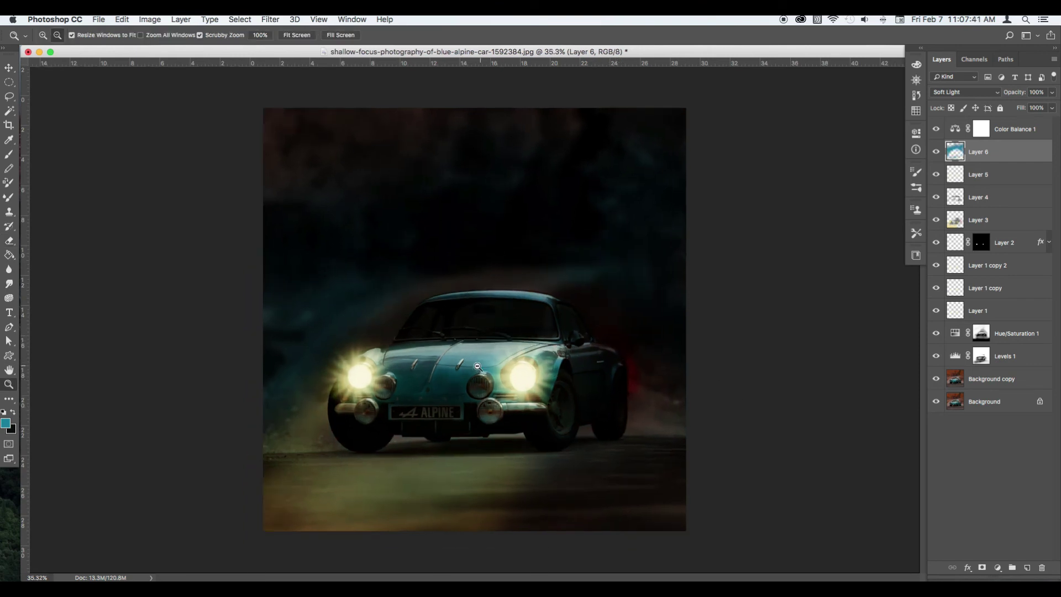
{"action": "key", "text": "alt+bracketleft"}
{"action": "key", "text": "alt+bracketleft"}
{"action": "key", "text": "alt+bracketleft"}
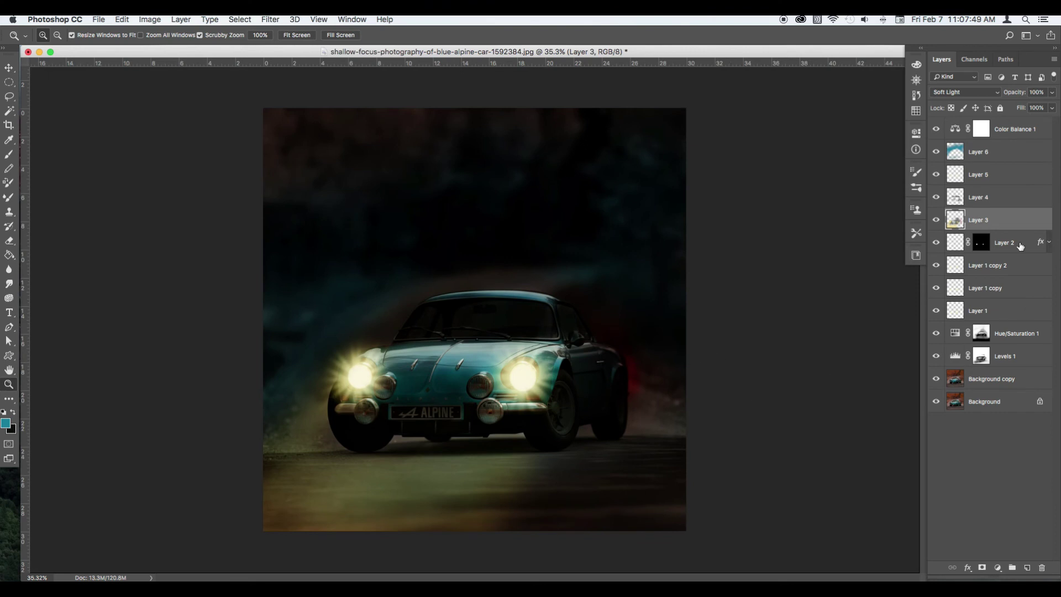
On Layer 5, paint a pale yellow glow over the lower-left road with a 1600 soft round brush.
{"action": "key", "text": "alt+bracketright"}
{"action": "key", "text": "alt+bracketright"}
{"action": "key", "text": "b"}
{"action": "left_click", "coordinate": [6, 422]}
{"action": "left_click", "coordinate": [733, 237]}
{"action": "key", "text": "Return"}
{"action": "left_click", "coordinate": [916, 172]}
{"action": "left_click", "coordinate": [769, 166]}
{"action": "left_click", "coordinate": [740, 292]}
{"action": "key", "text": "bracketright"}
{"action": "key", "text": "bracketright"}
{"action": "key", "text": "bracketright"}
{"action": "key", "text": "bracketright"}
{"action": "key", "text": "bracketright"}
{"action": "key", "text": "bracketright"}
{"action": "key", "text": "bracketright"}
{"action": "key", "text": "bracketright"}
{"action": "left_click_drag", "start_coordinate": [359, 462], "coordinate": [486, 454]}
Brighten the lower road with a 300 brush, then switch to orange at size 250.
{"action": "key", "text": "bracketleft"}
{"action": "key", "text": "bracketleft"}
{"action": "key", "text": "bracketleft"}
{"action": "key", "text": "bracketleft"}
{"action": "key", "text": "bracketleft"}
{"action": "key", "text": "bracketleft"}
{"action": "key", "text": "bracketleft"}
{"action": "key", "text": "bracketleft"}
{"action": "key", "text": "bracketleft"}
{"action": "mouse_move", "coordinate": [260, 533]}
{"action": "left_mouse_down"}
{"action": "mouse_move", "coordinate": [403, 533]}
{"action": "mouse_move", "coordinate": [475, 486]}
{"action": "left_mouse_up"}
{"action": "left_click", "coordinate": [5, 424]}
{"action": "left_click", "coordinate": [768, 243]}
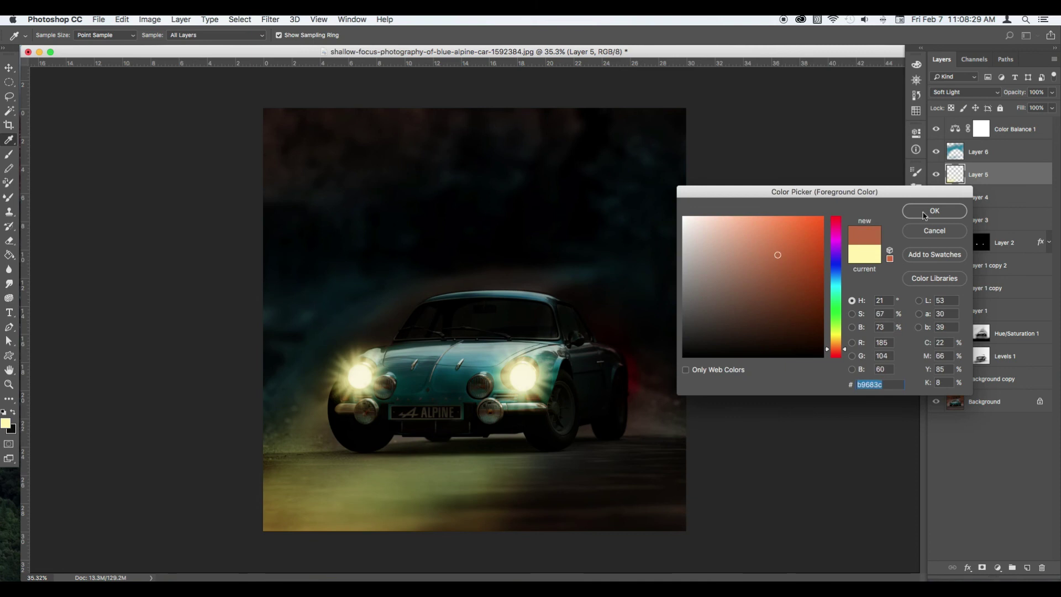
{"action": "left_click", "coordinate": [939, 209]}
{"action": "key", "text": "bracketleft"}
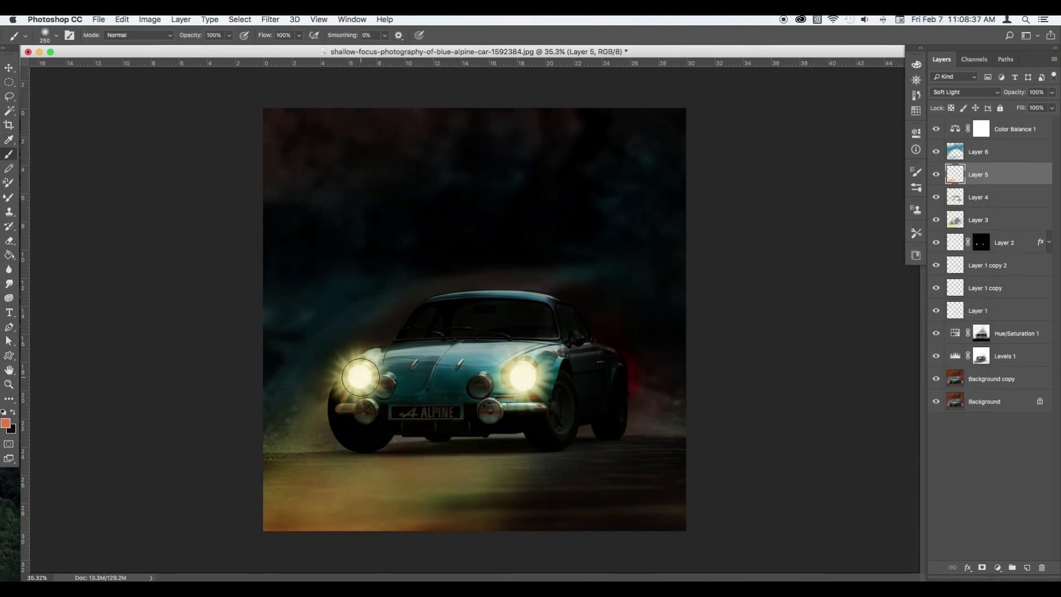
Paint pale yellow highlights on the hood, right fender and roof outline, erasing some back.
{"action": "left_click", "coordinate": [6, 423]}
{"action": "left_click", "coordinate": [834, 332]}
{"action": "left_click", "coordinate": [939, 208]}
{"action": "mouse_move", "coordinate": [430, 356]}
{"action": "left_mouse_down"}
{"action": "mouse_move", "coordinate": [547, 337]}
{"action": "mouse_move", "coordinate": [547, 413]}
{"action": "mouse_move", "coordinate": [356, 403]}
{"action": "left_mouse_up"}
{"action": "key", "text": "bracketleft"}
{"action": "key", "text": "bracketleft"}
{"action": "key", "text": "bracketleft"}
{"action": "mouse_move", "coordinate": [458, 301]}
{"action": "left_mouse_down"}
{"action": "mouse_move", "coordinate": [585, 342]}
{"action": "mouse_move", "coordinate": [433, 306]}
{"action": "left_mouse_up"}
{"action": "key", "text": "e"}
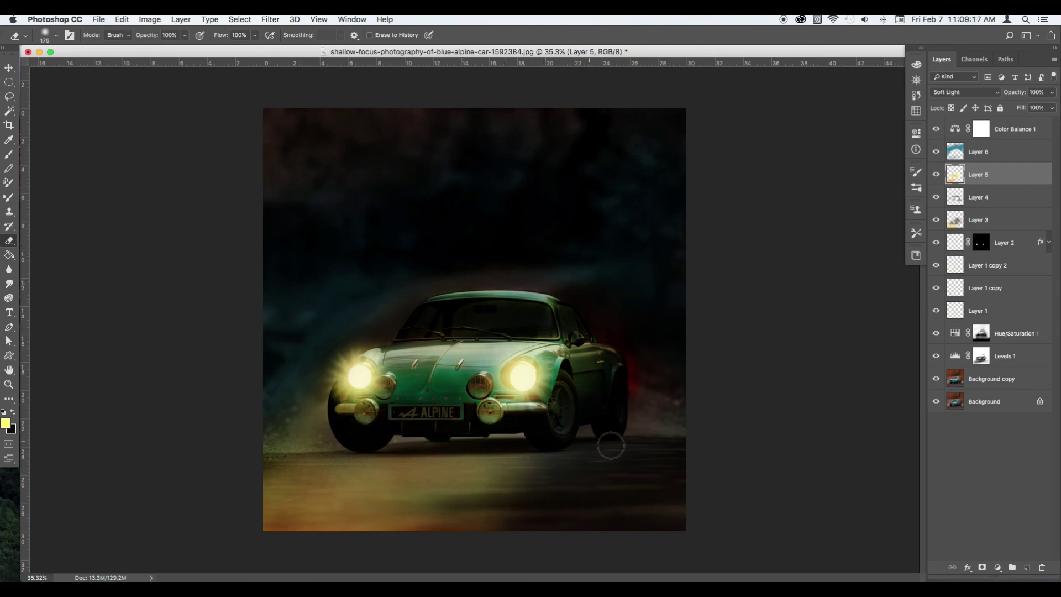
{"action": "key", "text": "v"}
{"action": "left_click", "coordinate": [936, 356]}
Merge the layers from Color Balance 1 down into one and desaturate it.
{"action": "left_click", "coordinate": [981, 356]}
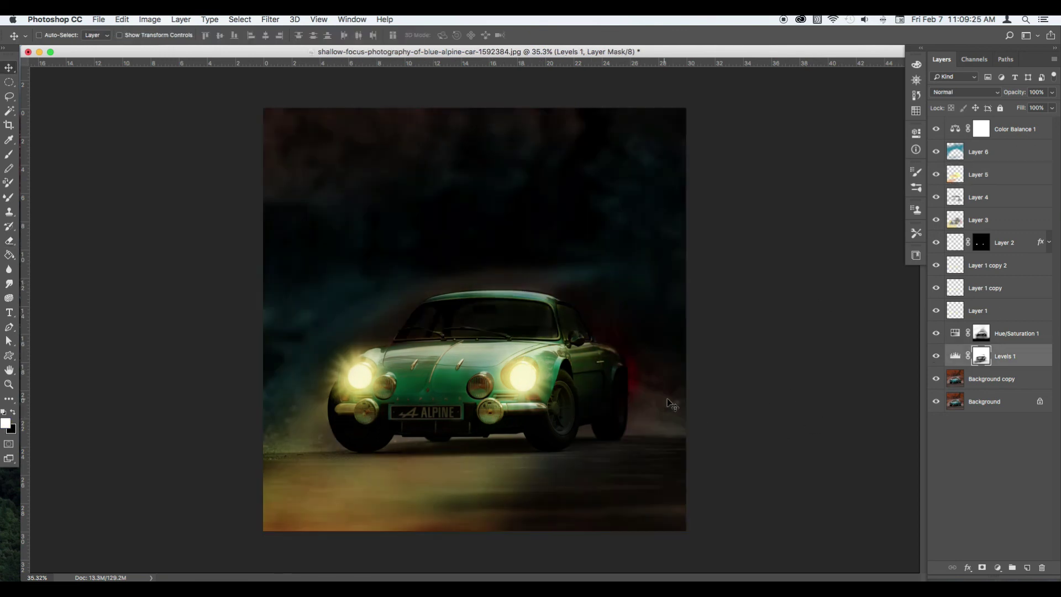
{"action": "left_click", "coordinate": [1040, 139], "text": "shift"}
{"action": "right_click", "coordinate": [1040, 138]}
{"action": "left_click", "coordinate": [950, 367]}
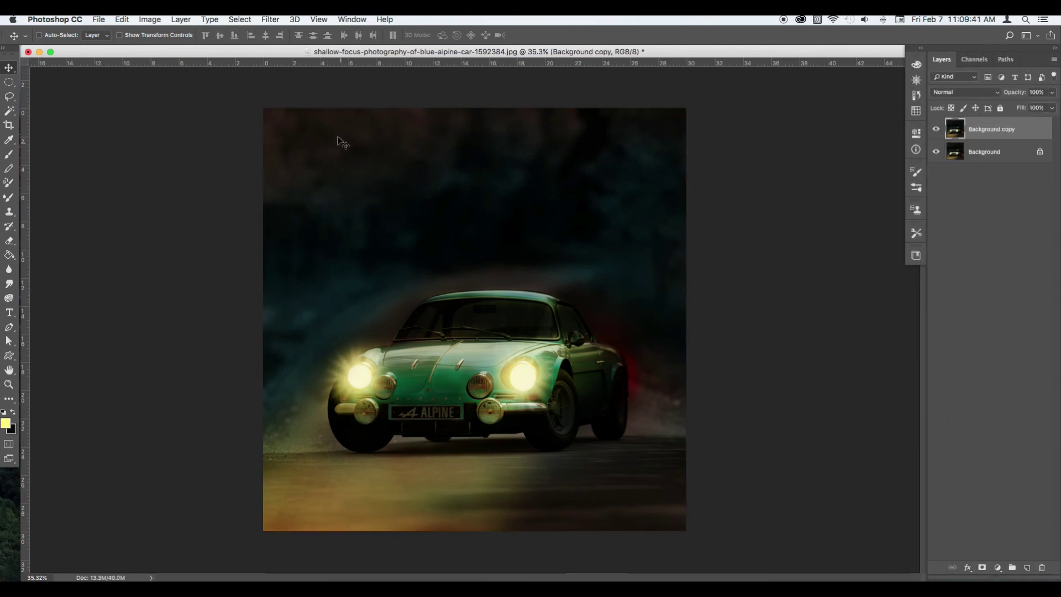
{"action": "key", "text": "super+shift+u"}
Apply a High Pass filter at radius 10 and set the layer to Overlay.
{"action": "left_click", "coordinate": [319, 19]}
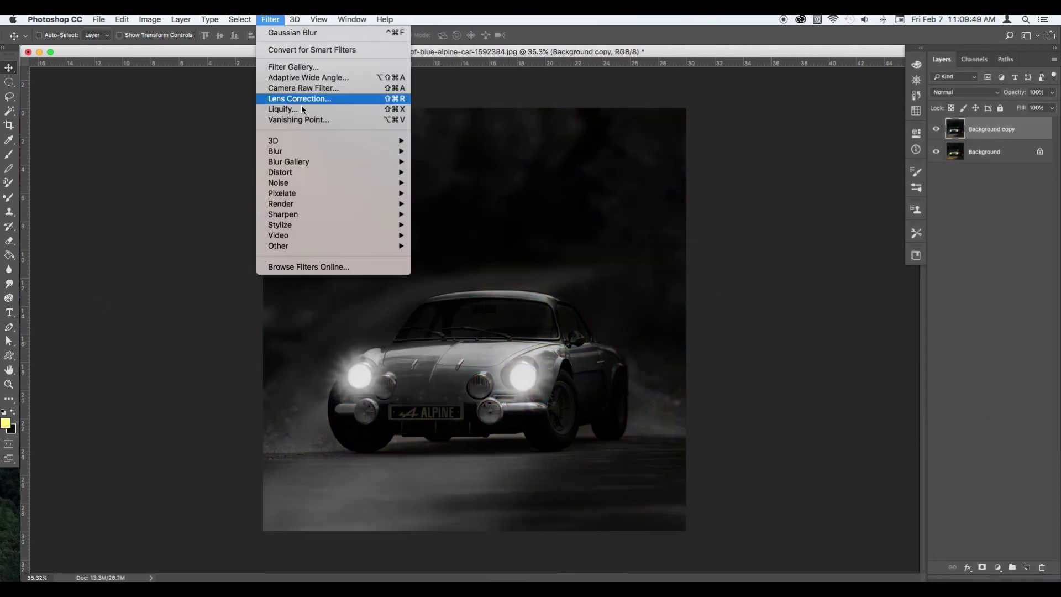
{"action": "mouse_move", "coordinate": [278, 245]}
{"action": "left_click", "coordinate": [453, 254]}
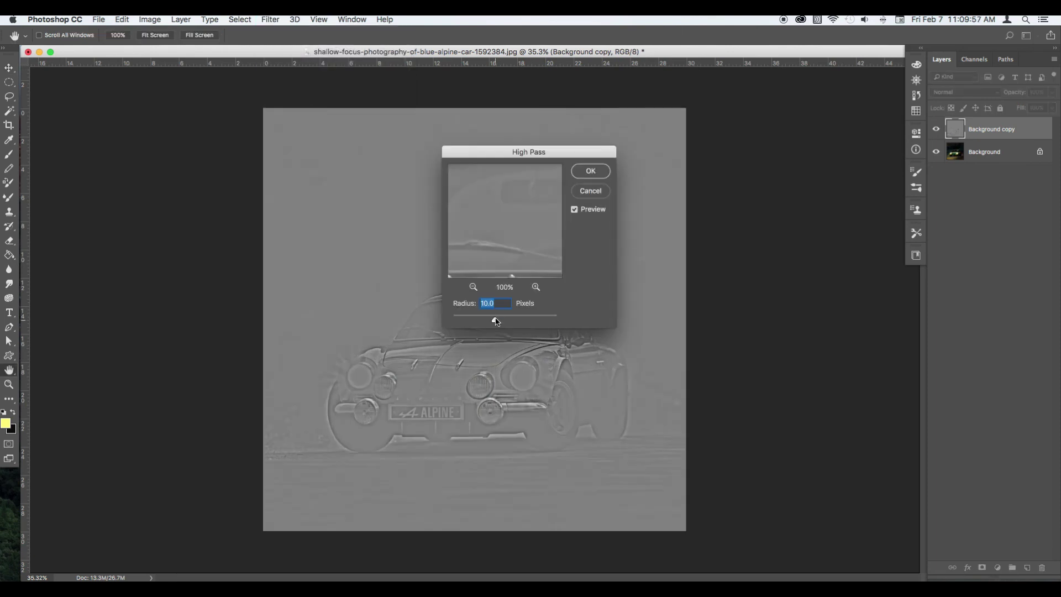
{"action": "key", "text": "Return"}
{"action": "left_click", "coordinate": [964, 92]}
{"action": "left_click", "coordinate": [966, 227]}
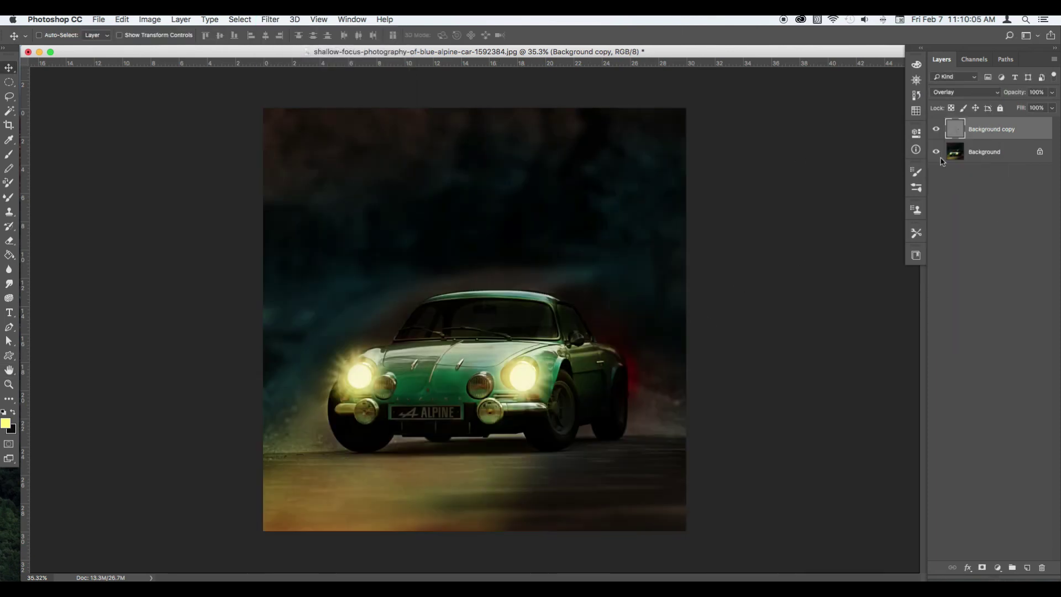
{"action": "scroll", "coordinate": [663, 332], "scroll_direction": "up", "scroll_amount": 2}
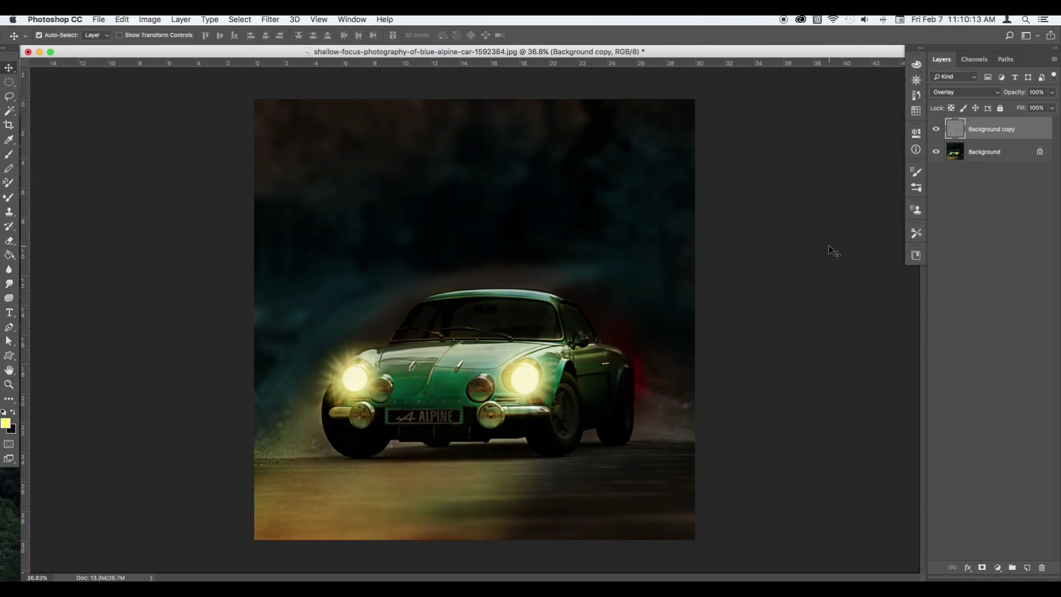
Duplicate the sharpening layer, mask it off the upper background, and duplicate it again.
{"action": "key", "text": "ctrl+j"}
{"action": "left_click", "coordinate": [982, 567]}
{"action": "key", "text": "e"}
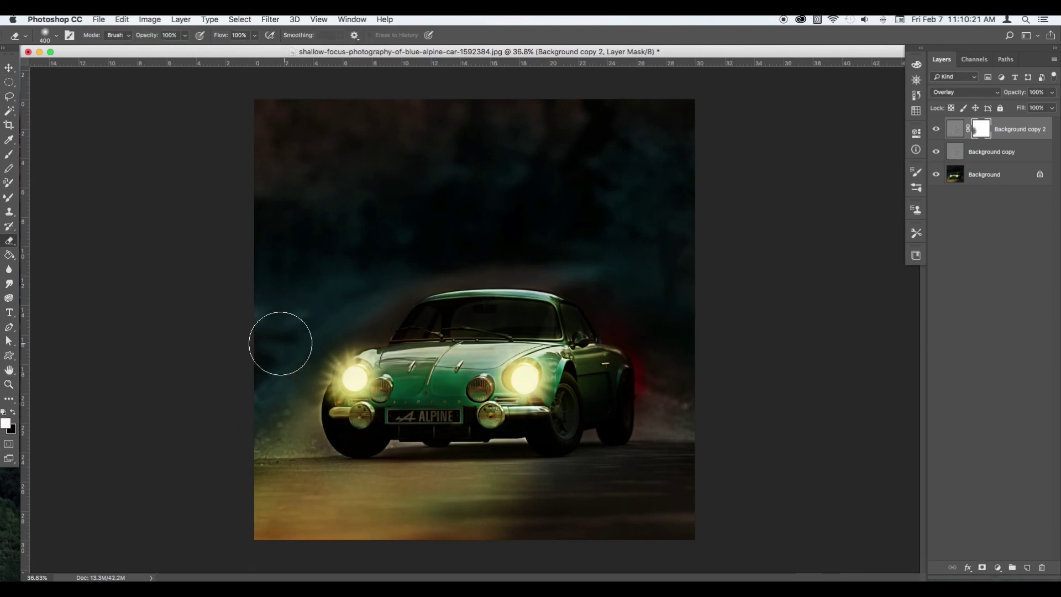
{"action": "left_click_drag", "start_coordinate": [682, 125], "coordinate": [492, 315]}
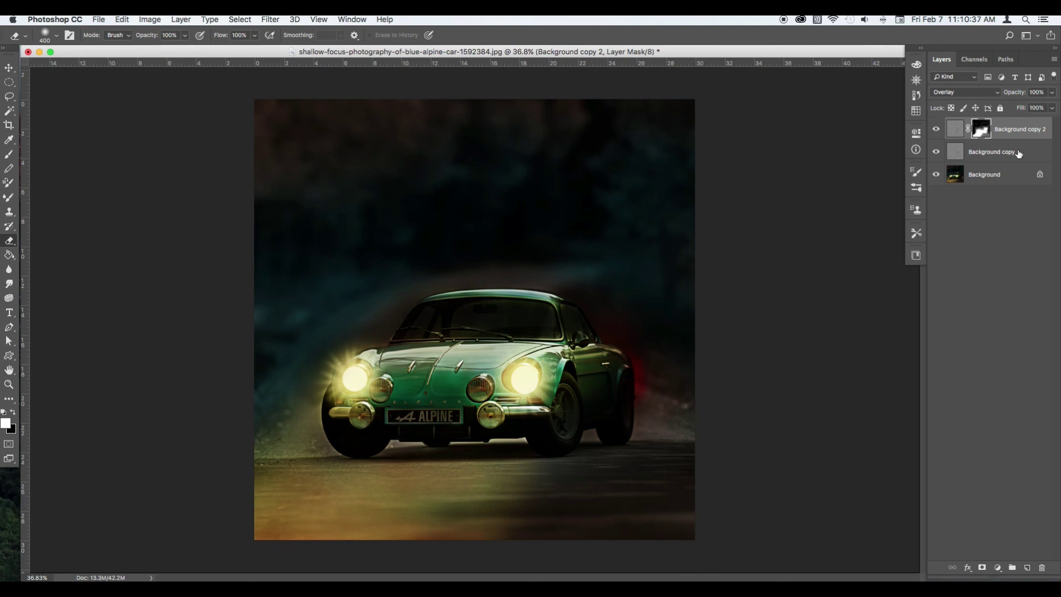
{"action": "left_click", "coordinate": [988, 151]}
{"action": "left_click", "coordinate": [954, 129]}
{"action": "key", "text": "v"}
{"action": "key", "text": "ctrl+j"}
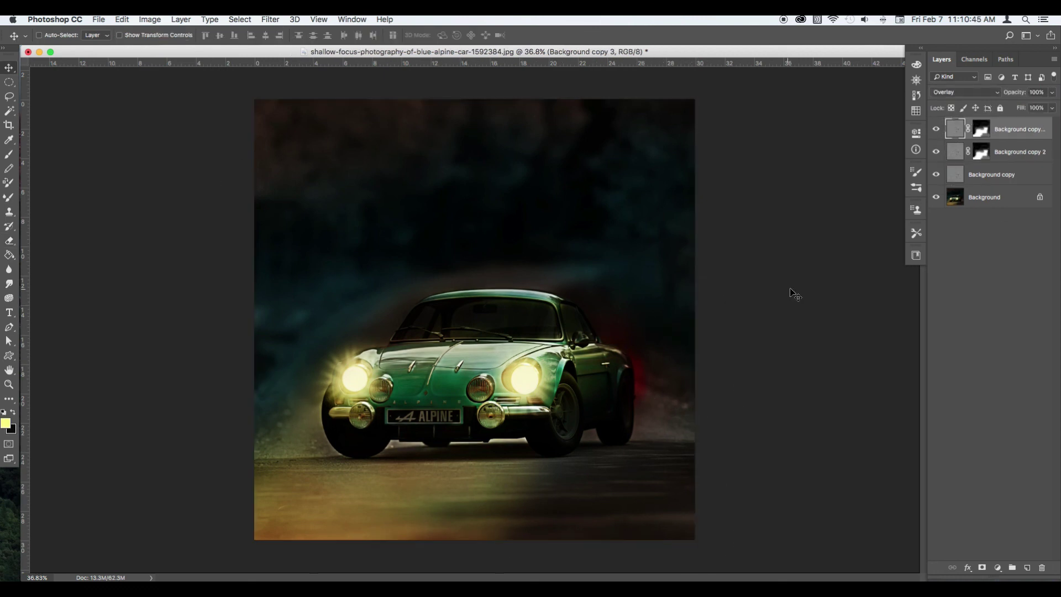
Duplicate the Background, Gaussian-blur it at radius 8, and set it to Soft Light at 20%.
{"action": "left_click", "coordinate": [1012, 199]}
{"action": "key", "text": "ctrl+alt+j"}
{"action": "key", "text": "Return"}
{"action": "left_click", "coordinate": [270, 19]}
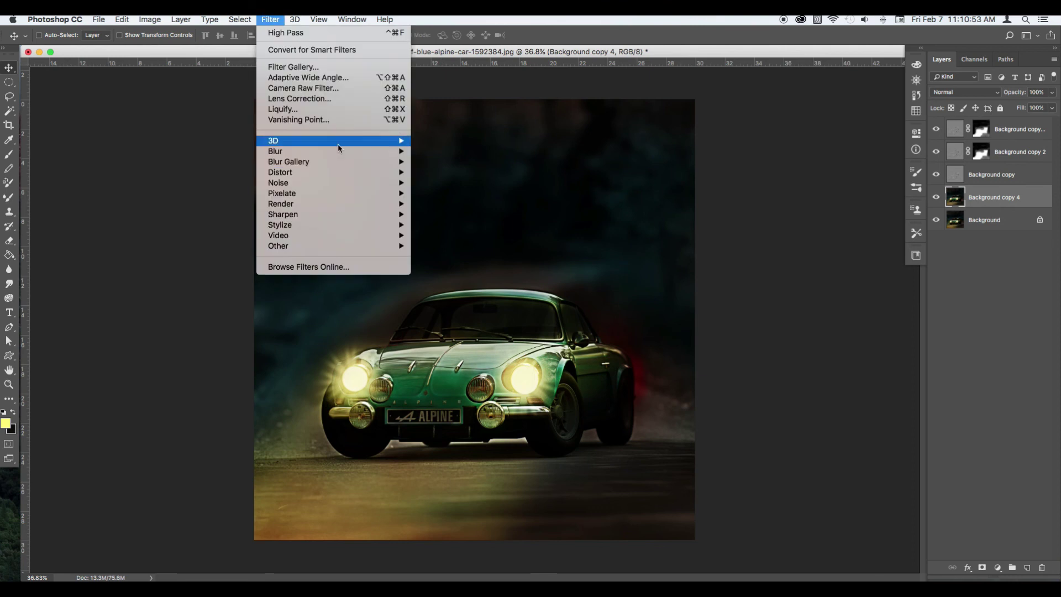
{"action": "left_click", "coordinate": [453, 193]}
{"action": "type", "text": "8"}
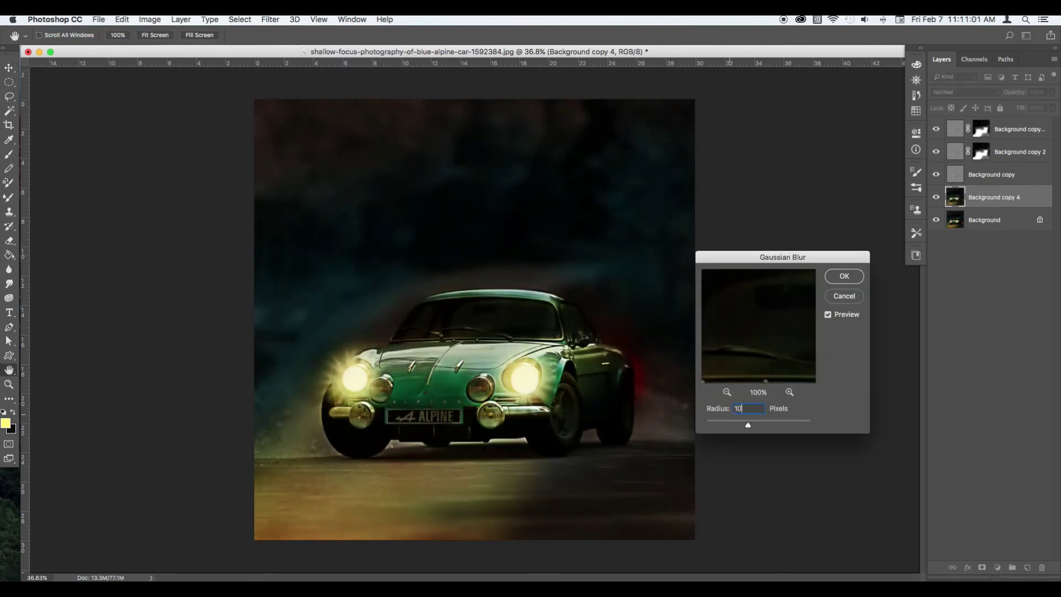
{"action": "key", "text": "Return"}
{"action": "left_click", "coordinate": [964, 92]}
{"action": "left_click", "coordinate": [948, 173]}
{"action": "key", "text": "2"}
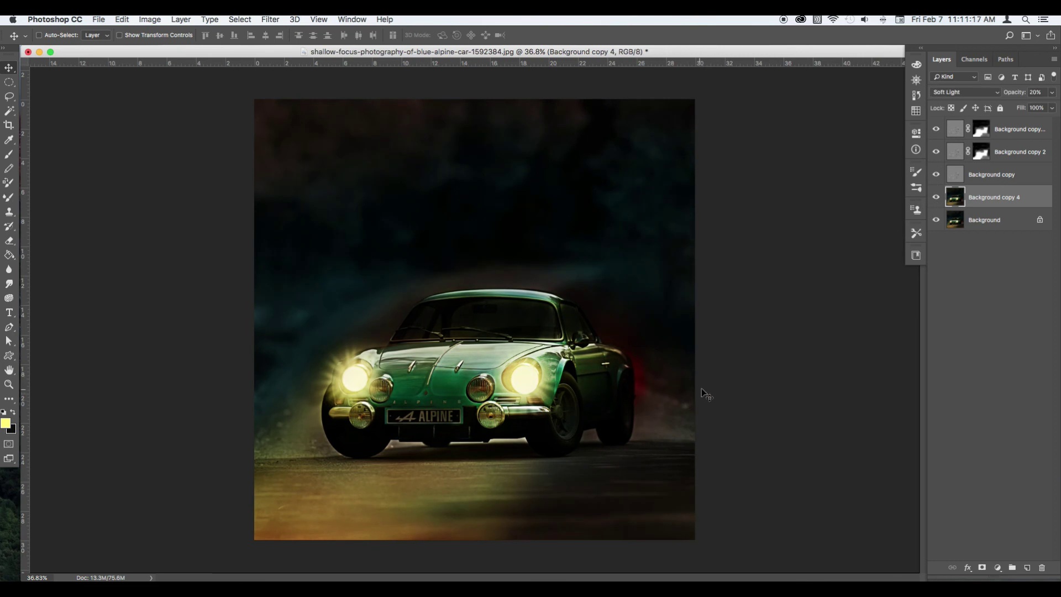
Compare the original photo with the latest edit in the History panel.
{"action": "left_click", "coordinate": [916, 95]}
{"action": "scroll", "coordinate": [840, 221], "scroll_direction": "up", "scroll_amount": 10}
{"action": "left_click", "coordinate": [817, 77]}
{"action": "scroll", "coordinate": [840, 331], "scroll_direction": "down", "scroll_amount": 10}
{"action": "left_click", "coordinate": [845, 483]}
{"action": "left_click", "coordinate": [916, 95]}
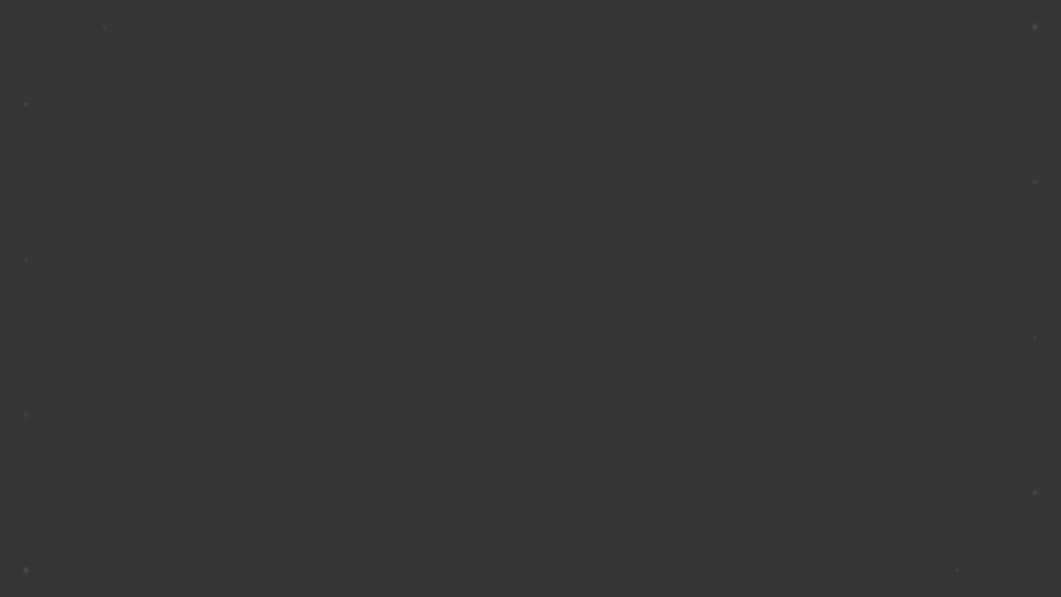